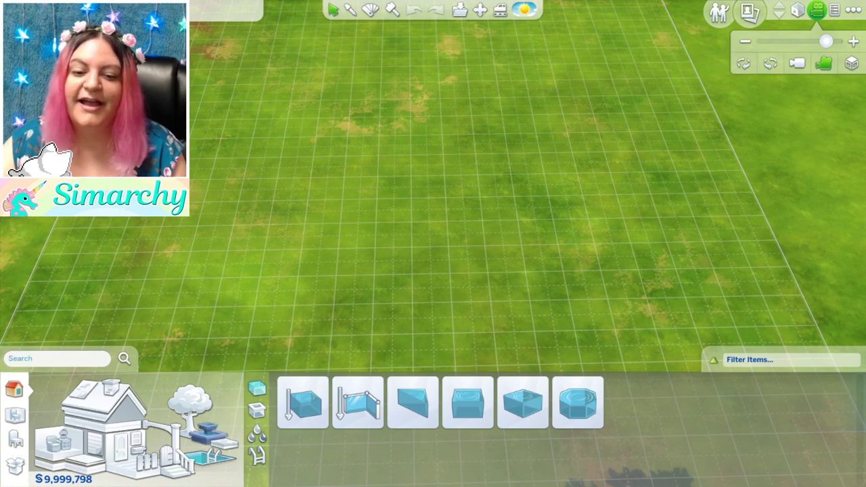
Draw a large rectangular fountain in the middle of the lot with the Fountain Tool and undo it.
left_click(206, 427)
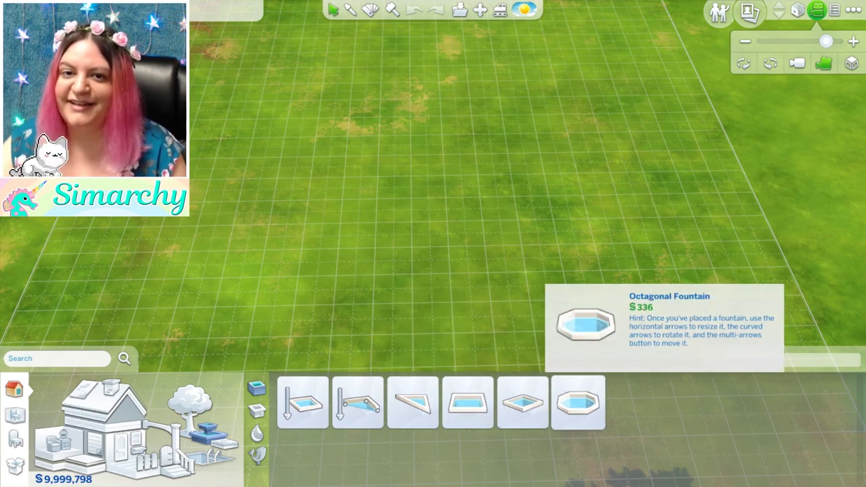
left_click(303, 404)
left_click_drag(279, 154, 613, 327)
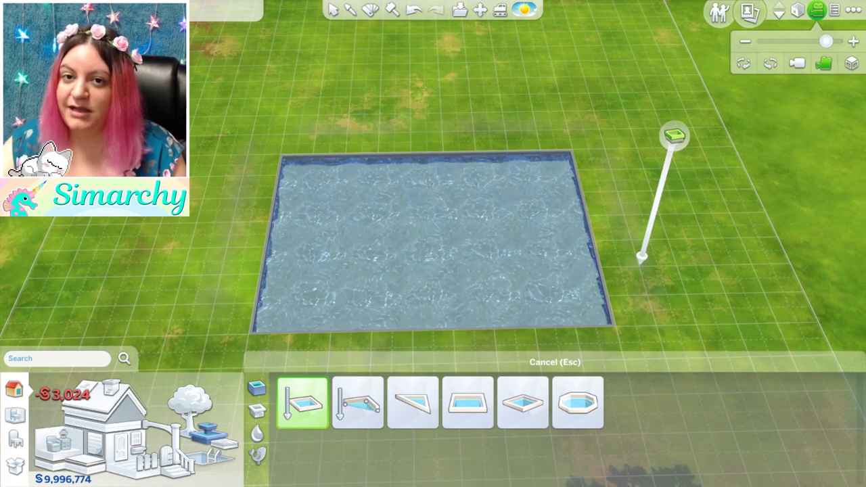
left_click(413, 11)
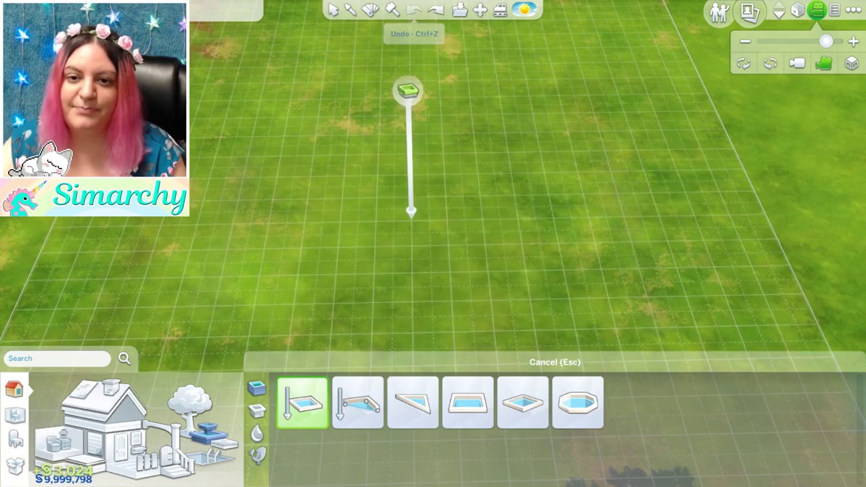
Draw a custom closed fountain outline with one diagonally cut corner point by point, and undo it.
left_click(357, 403)
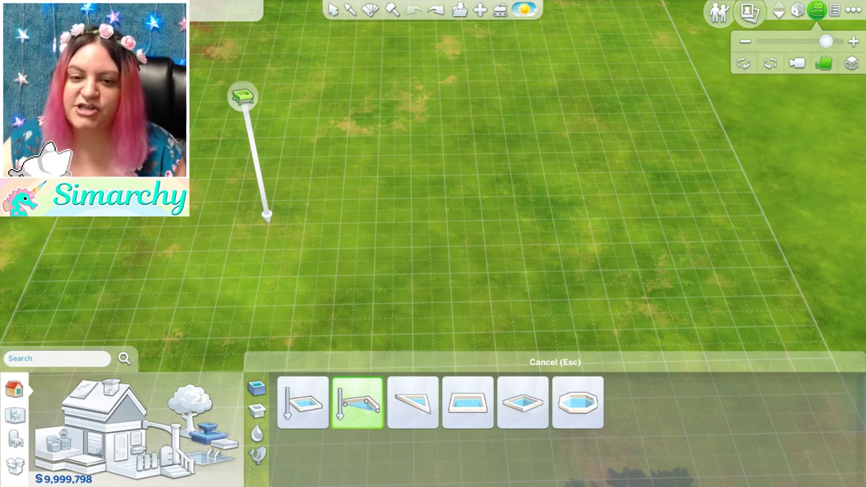
left_click(242, 97)
left_click(264, 31)
left_click(370, 31)
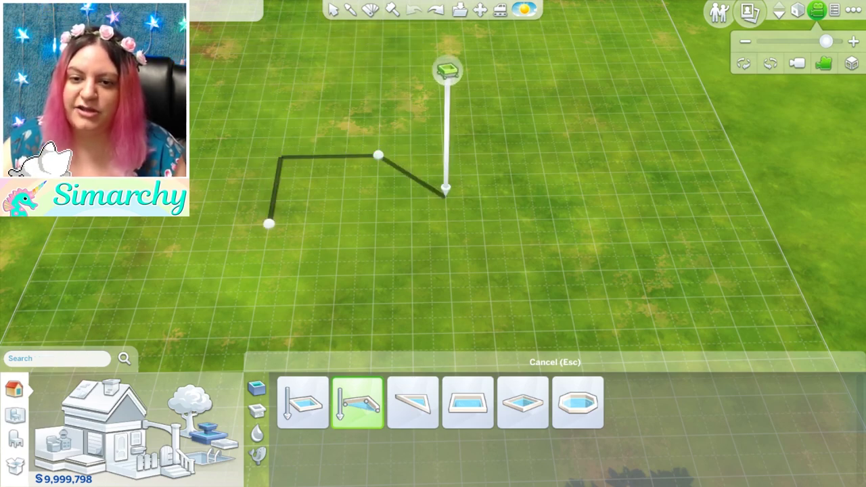
left_click(488, 101)
left_click(499, 180)
left_click(315, 172)
left_click(225, 174)
left_click(244, 97)
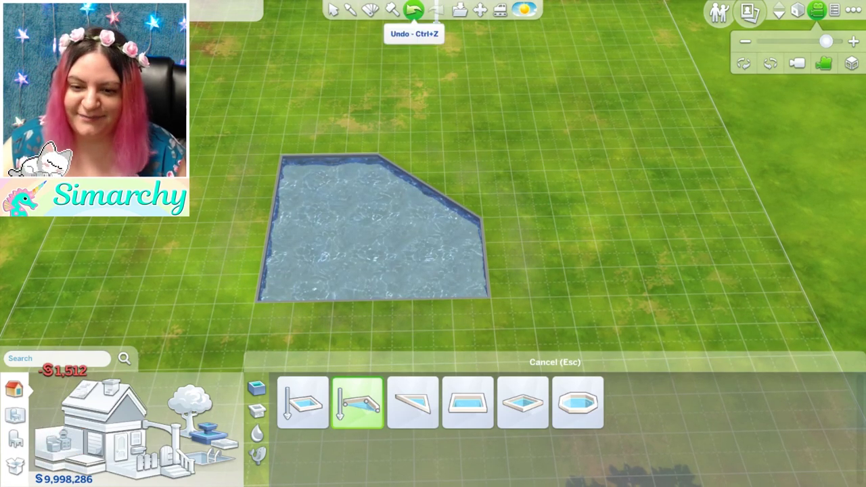
left_click(413, 9)
Place one triangular, one square, one diamond-shaped and one octagonal preset fountain on the lot.
left_click(413, 403)
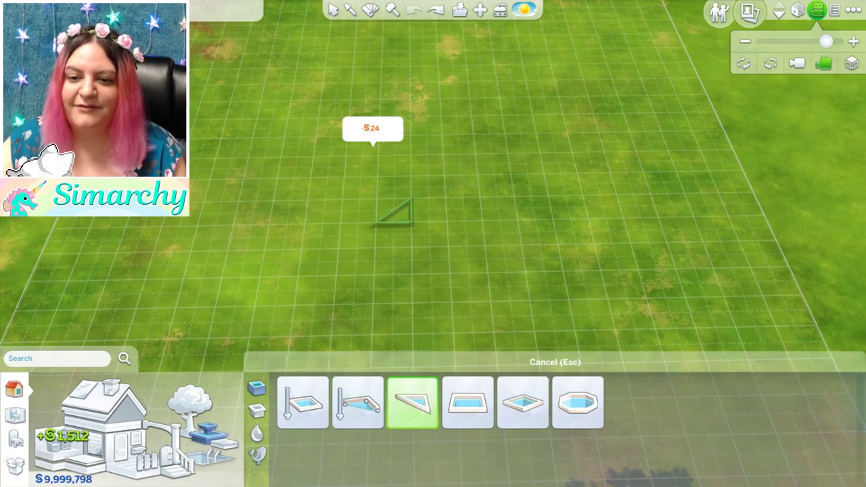
left_click(397, 206)
left_click(467, 403)
left_click(497, 202)
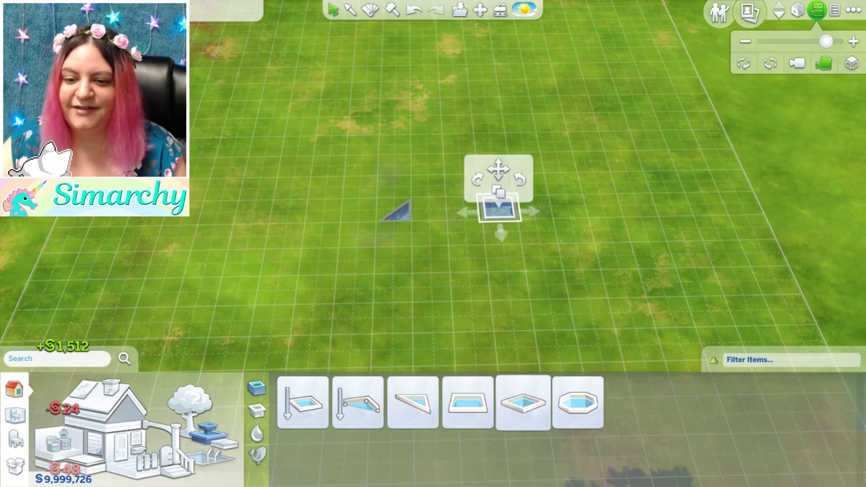
left_click(522, 402)
left_click(622, 218)
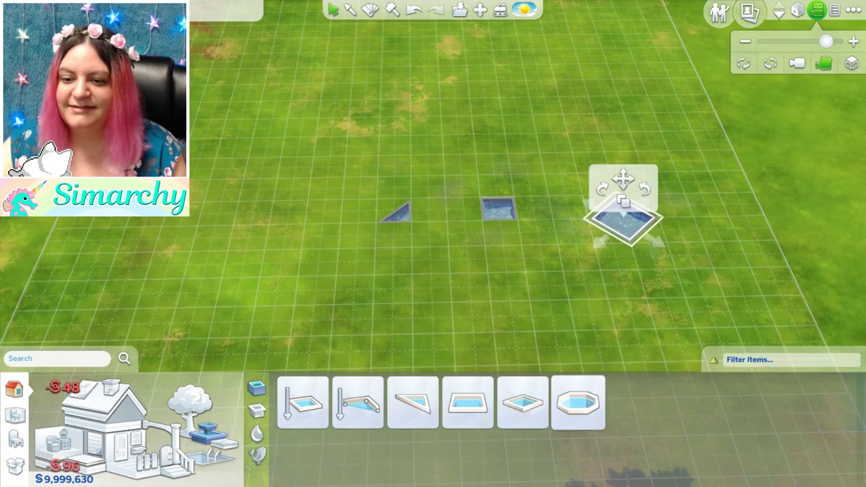
left_click(577, 403)
left_click(548, 284)
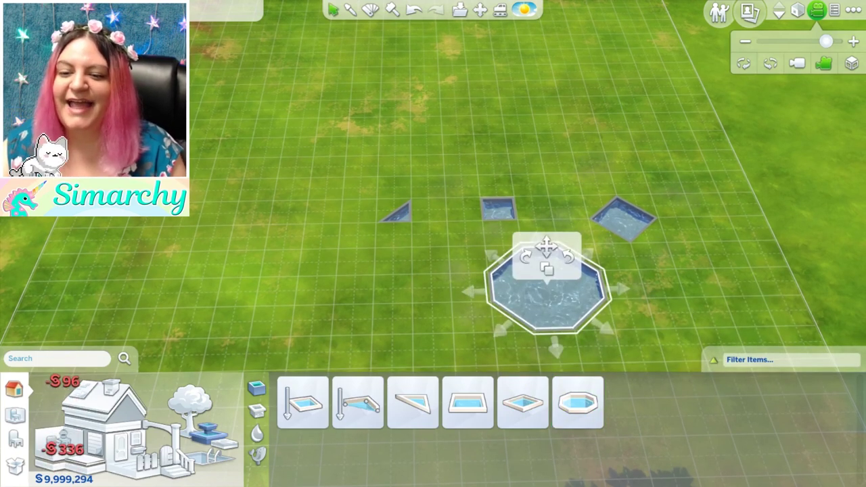
key("Escape")
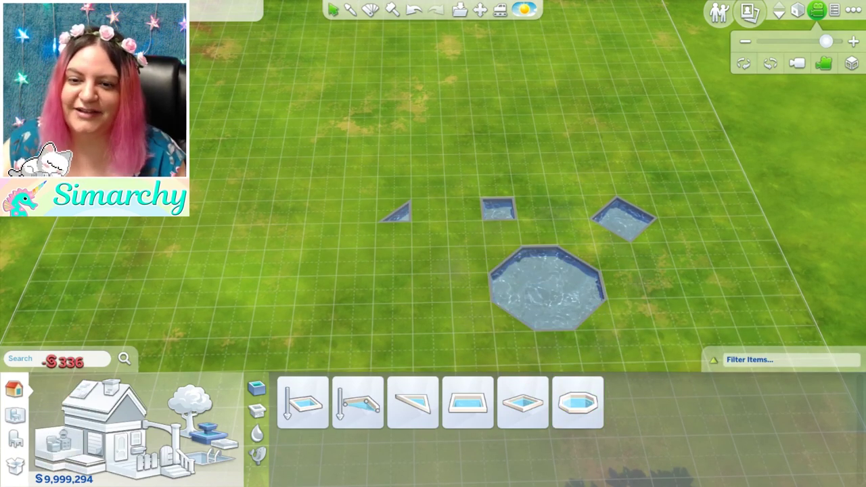
Stretch the small triangular fountain toward the front and sideways into a large basin with one cut corner.
left_click(400, 213)
left_click_drag(394, 237, 393, 321)
left_click_drag(360, 265, 248, 265)
key("Escape")
Enlarge the octagonal fountain by pulling out two of its diagonal sides.
left_click(546, 290)
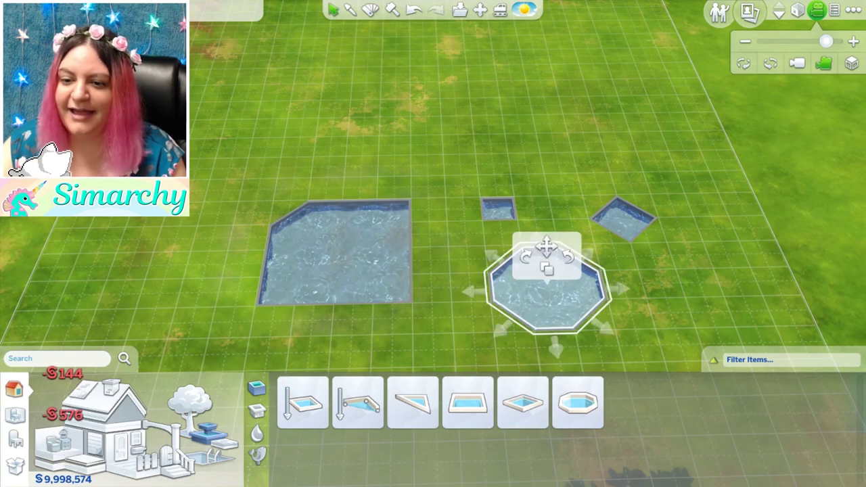
left_click_drag(602, 329, 651, 357)
left_click_drag(506, 282, 461, 305)
key("Down")
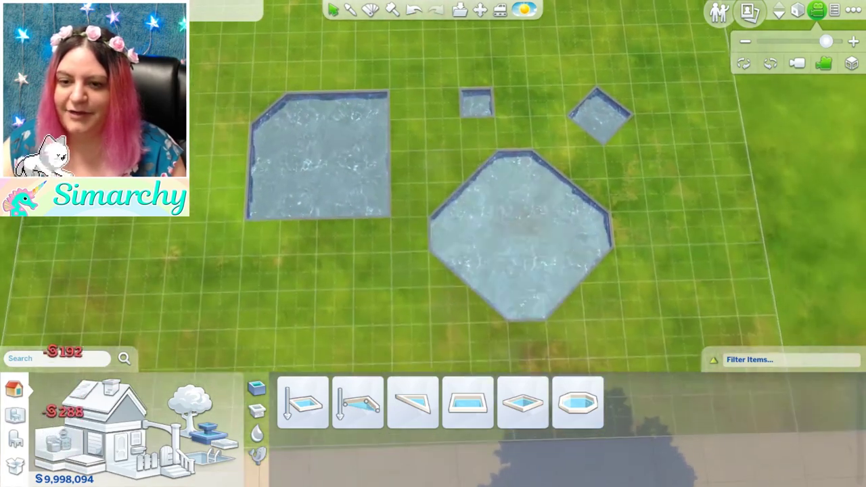
key("Up")
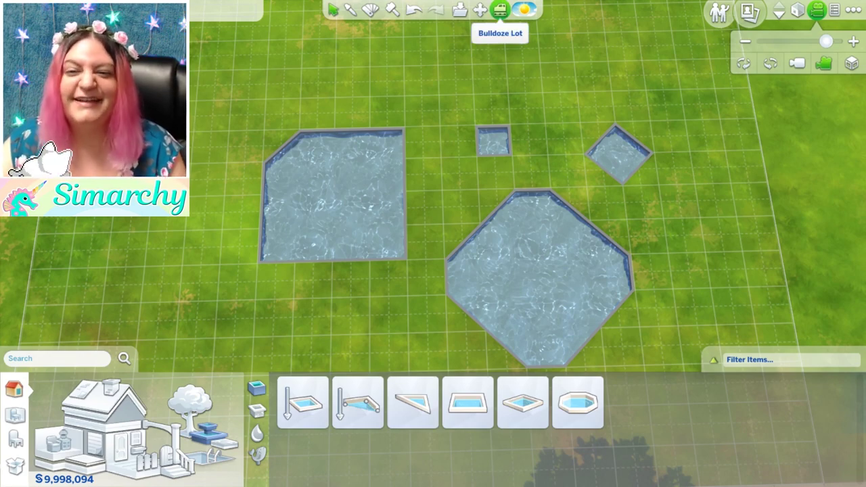
Bulldoze the lot and draw a new rectangular fountain of about 7 by 4 tiles near its middle.
left_click(500, 9)
left_click(522, 278)
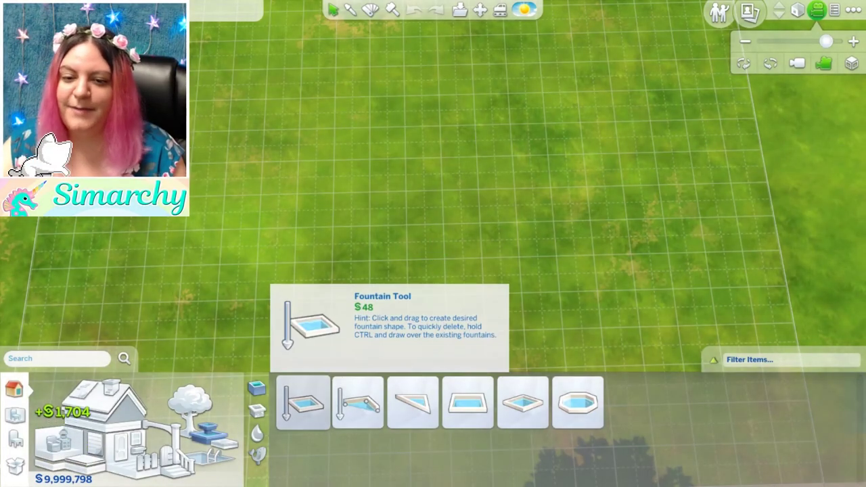
left_click(303, 402)
left_click_drag(264, 159, 519, 291)
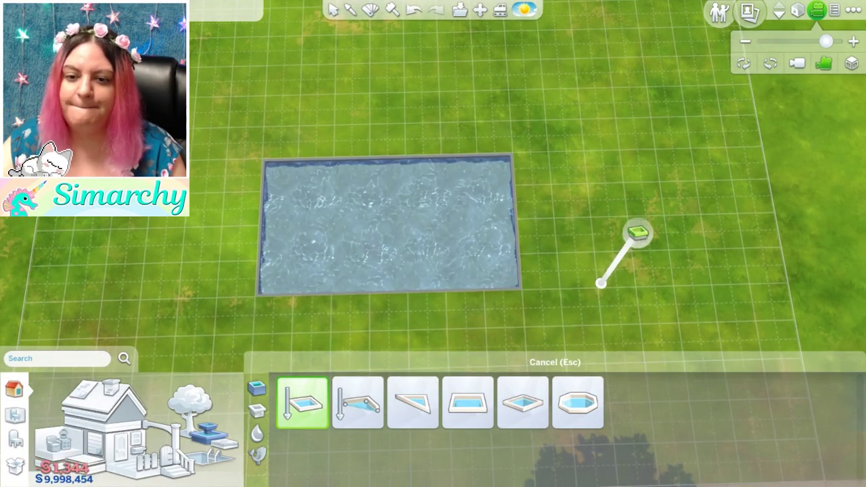
left_click(333, 10)
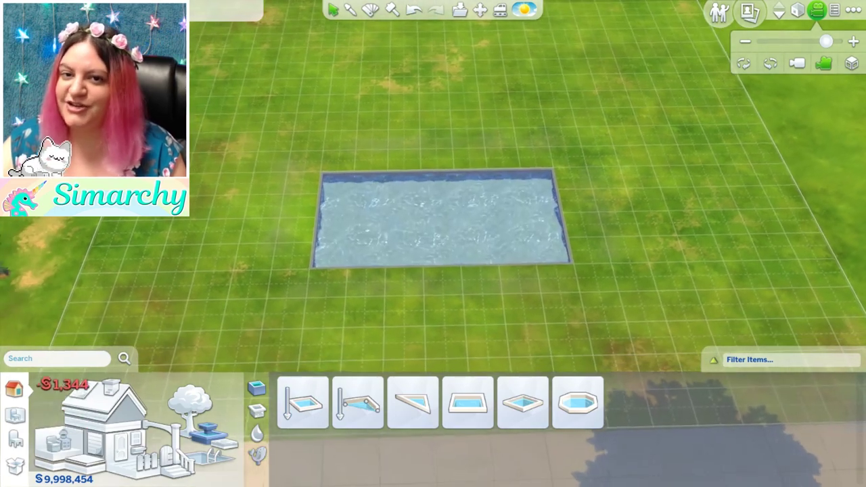
scroll(440, 219, "up", 4)
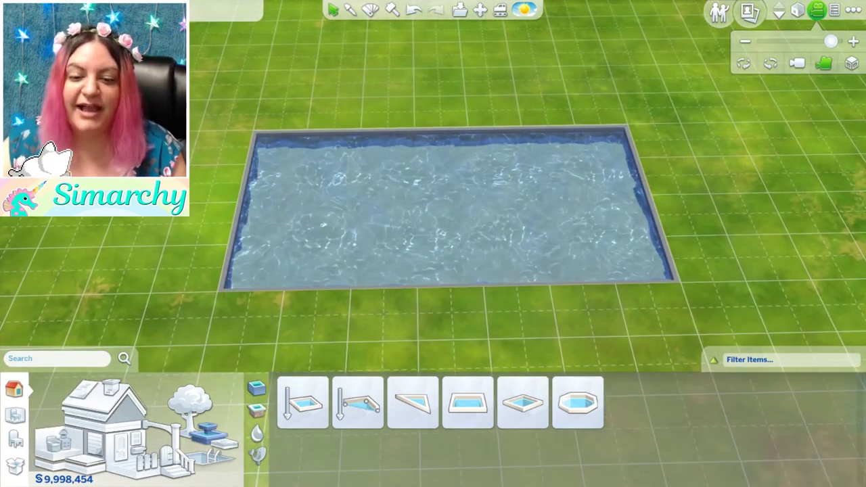
Apply the Fountain Tile Trim in the pink swatch around the rectangular fountain.
left_click(257, 409)
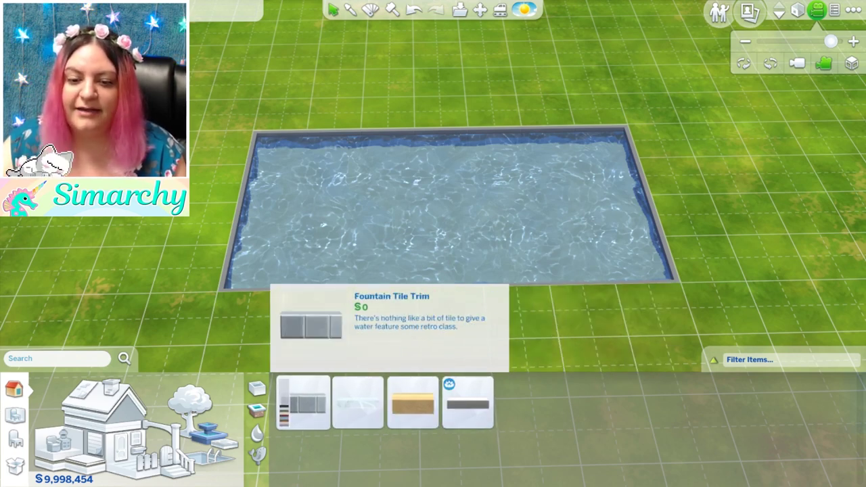
left_click(284, 410)
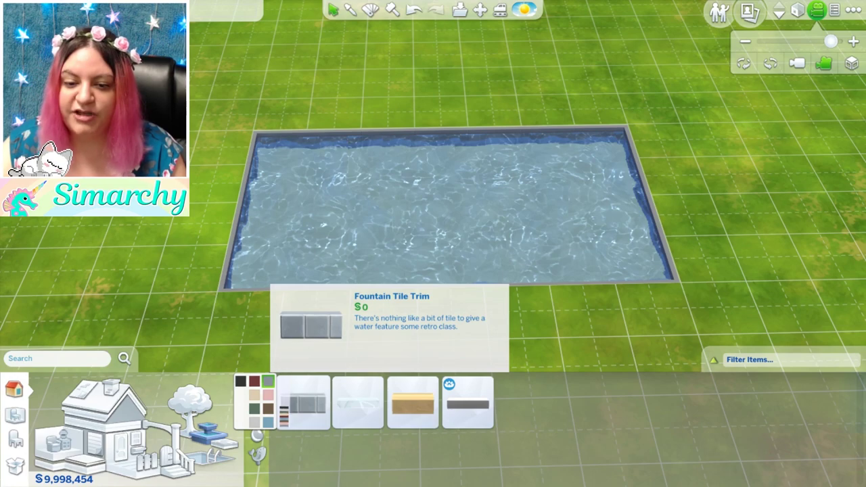
left_click(268, 395)
left_click(449, 202)
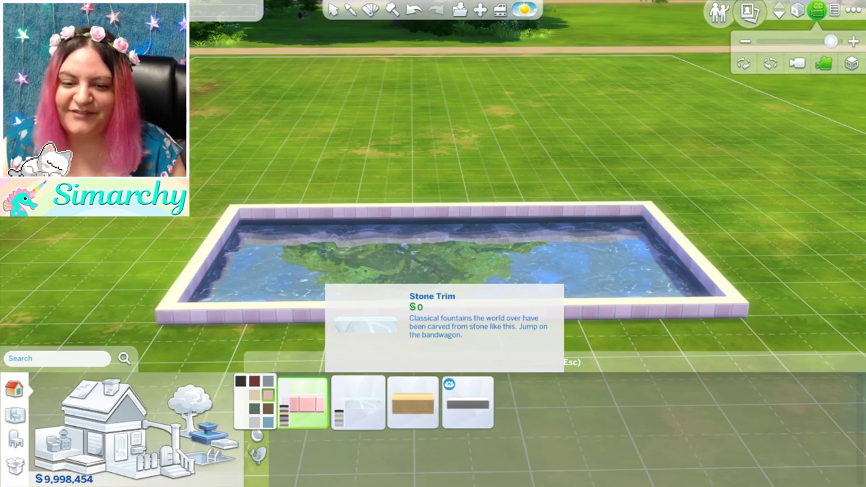
Try the Stone Trim in light blue and the Budget Fountain Surround in a pale swatch on the fountain.
left_click(358, 402)
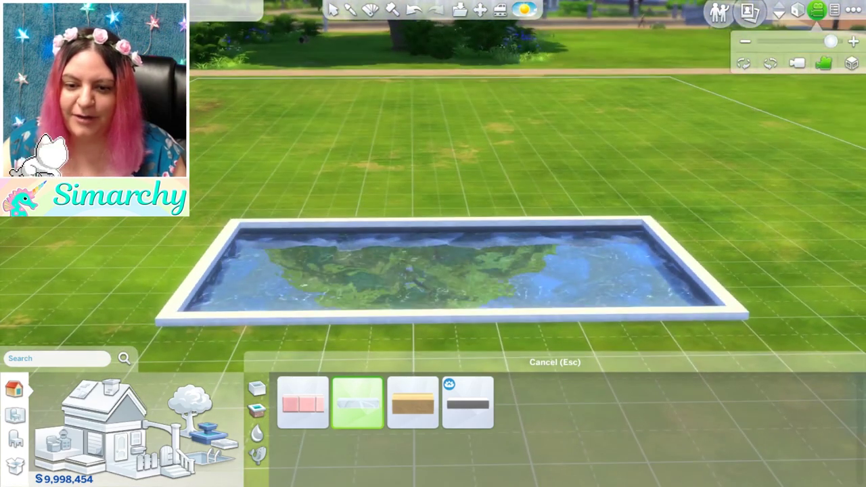
mouse_move(340, 402)
left_click(324, 410)
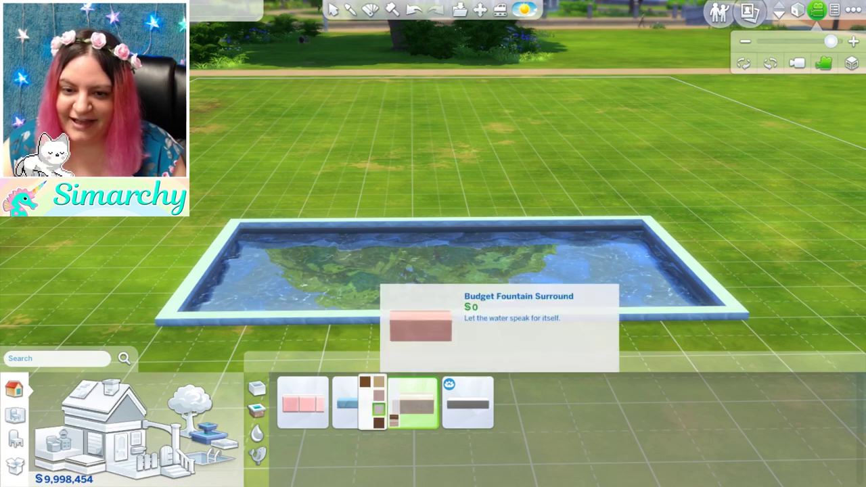
left_click(378, 409)
left_click_drag(433, 244, 447, 277)
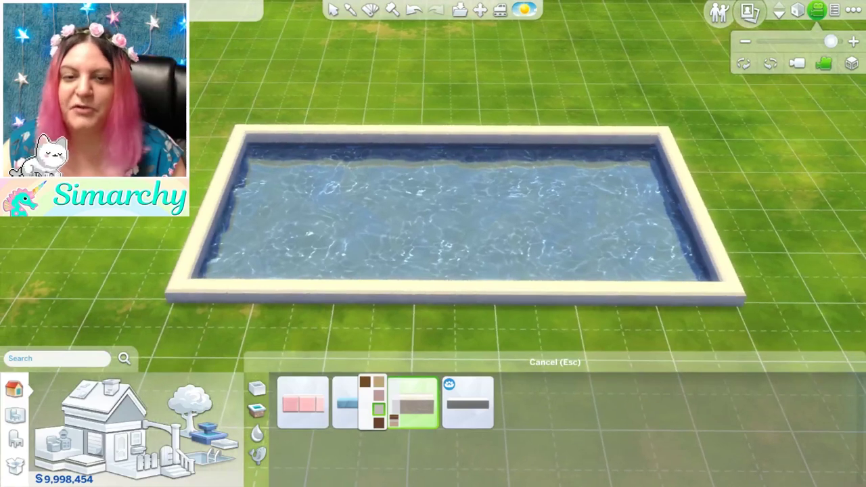
Try the "Just a Smidge" Fountain Ridge on the fountain and undo the trims.
mouse_move(467, 404)
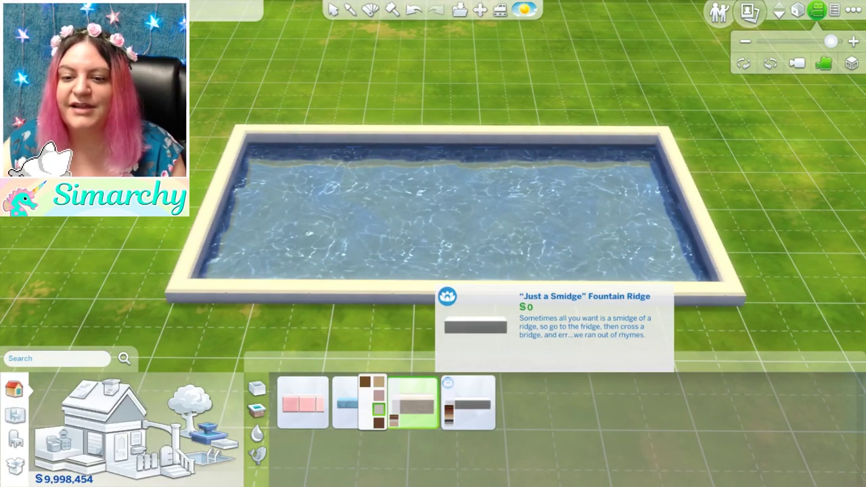
left_click(468, 404)
left_click_drag(460, 223, 459, 242)
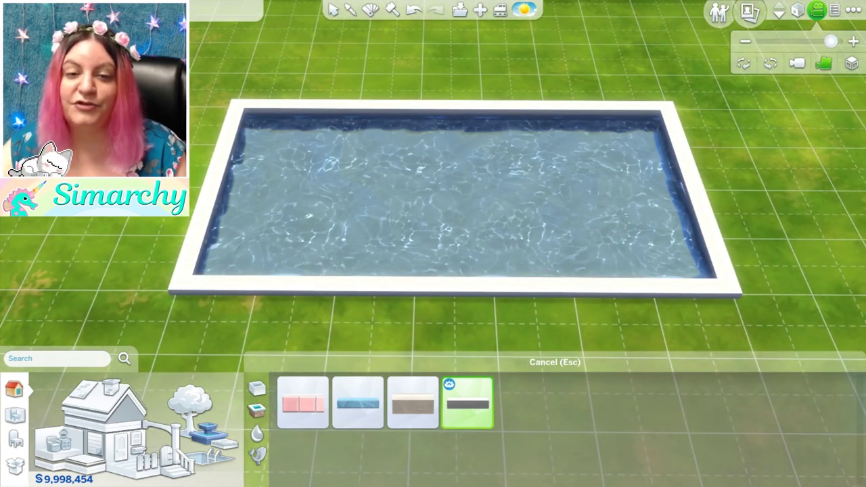
key("Escape")
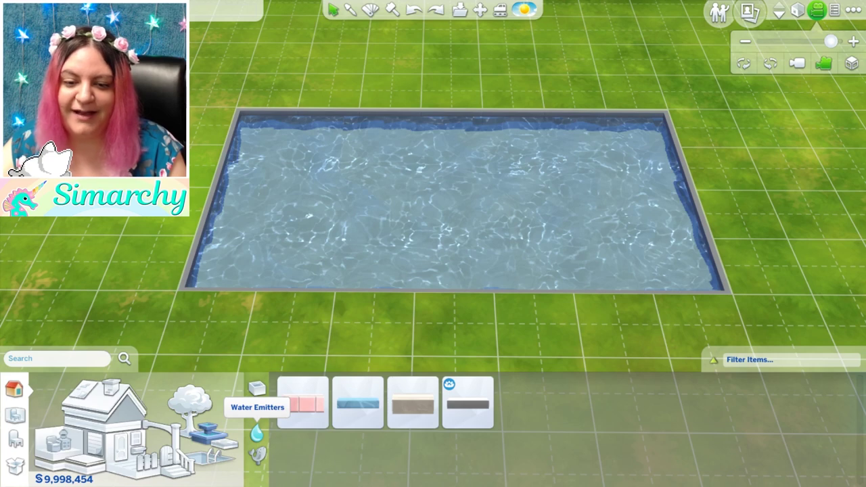
Place two Small Leaping Water Emitters facing each other near the fountain's short ends and an upright water emitter midway between them.
left_click(257, 433)
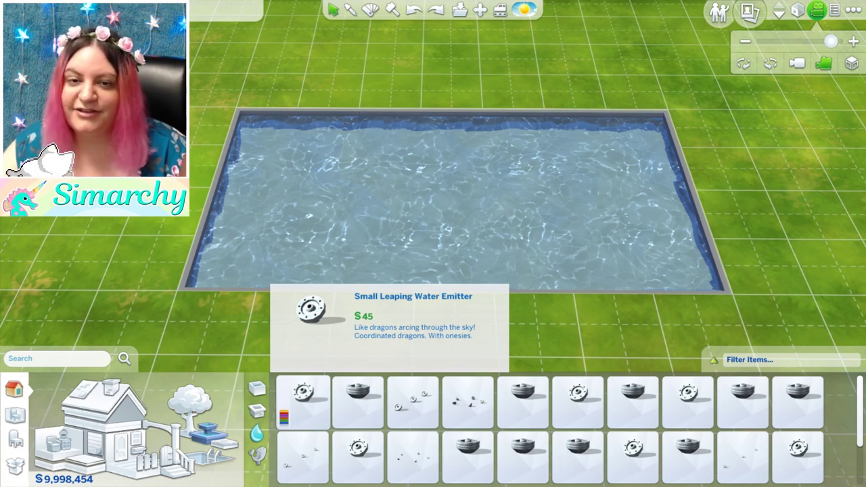
left_click(303, 399)
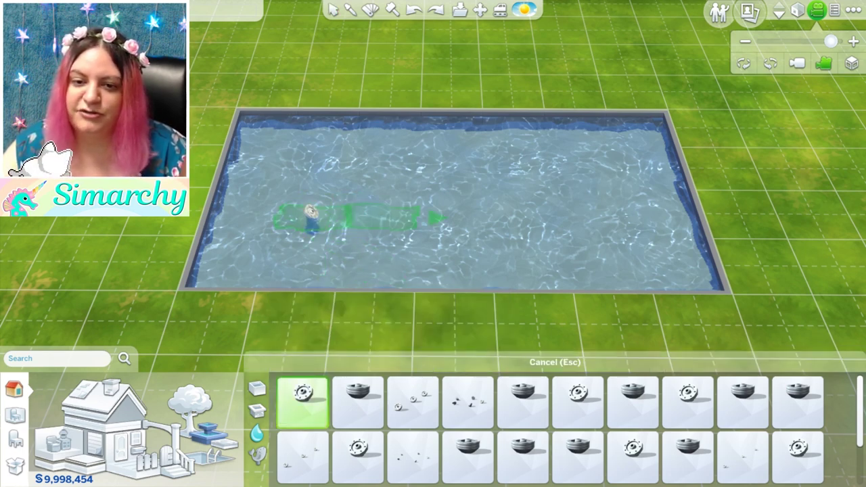
left_click(316, 189)
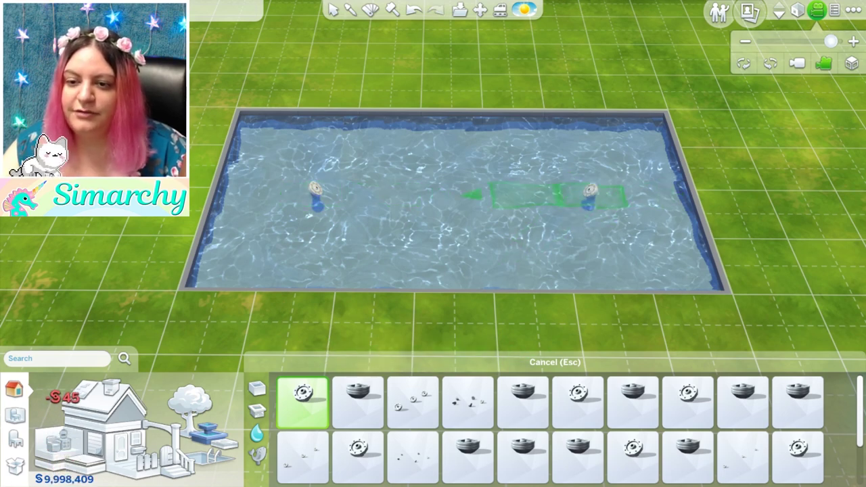
left_click(589, 192)
left_click(358, 403)
left_click(453, 193)
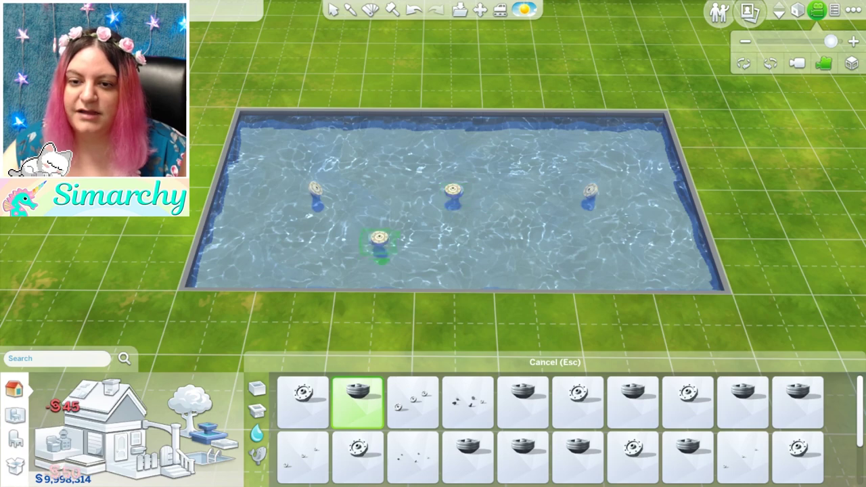
mouse_move(303, 403)
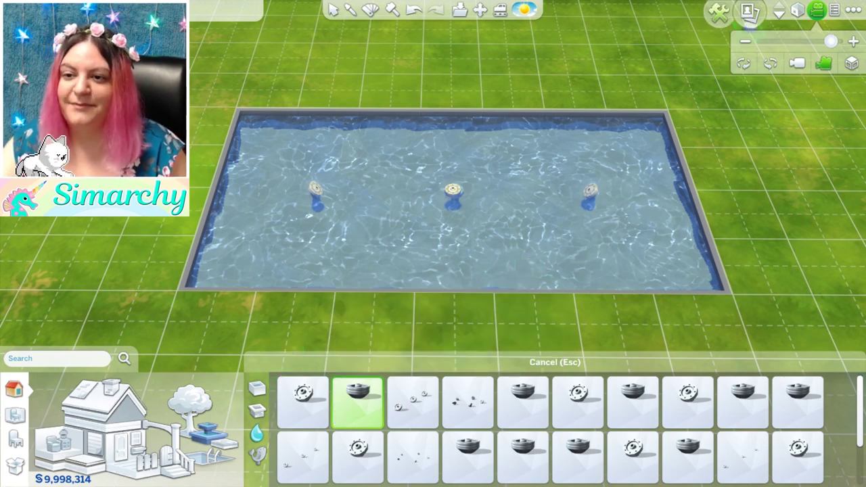
Run the game at normal speed in Live Mode to watch the water emitters, and return to Build Mode.
left_click(748, 12)
scroll(432, 244, "up", 3)
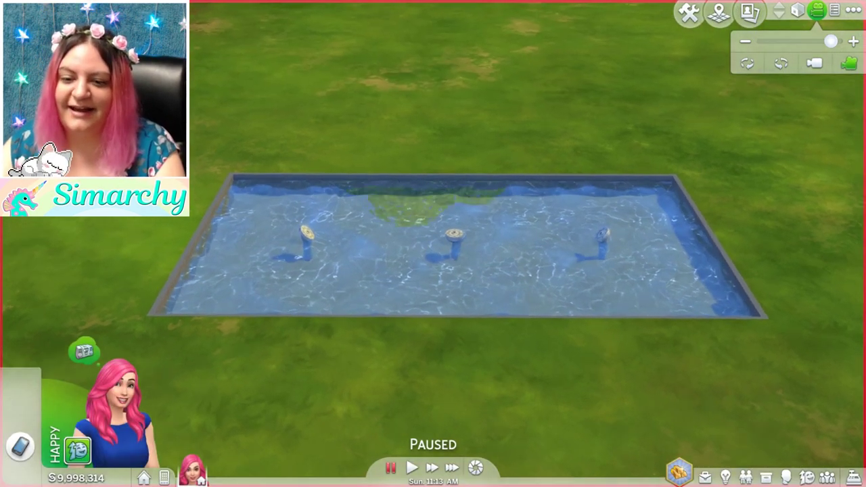
key("1")
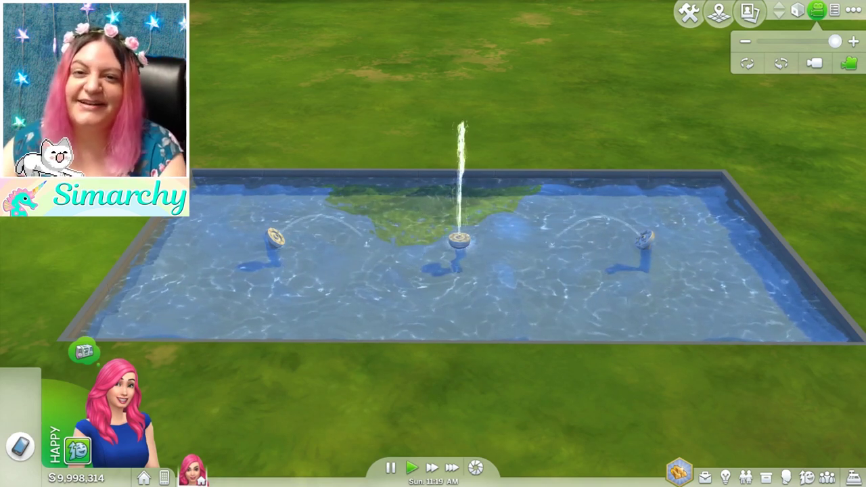
left_click(689, 13)
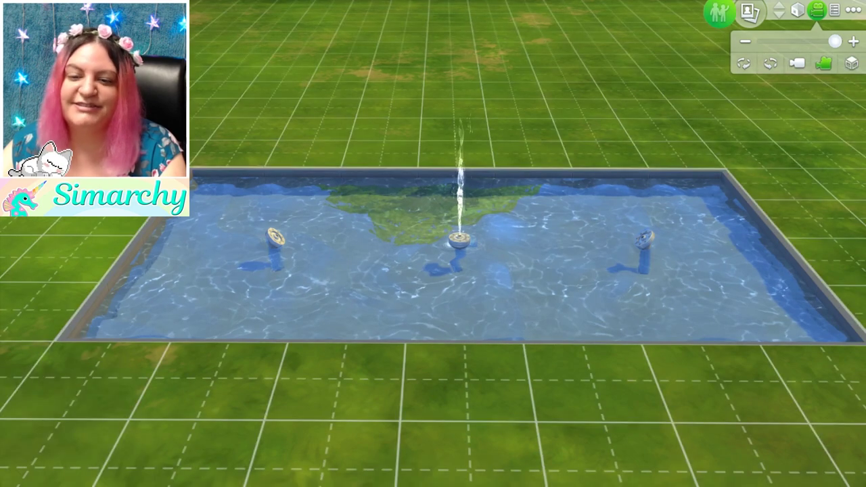
Delete the three water emitters from the rectangular fountain.
left_click_drag(460, 239, 460, 142)
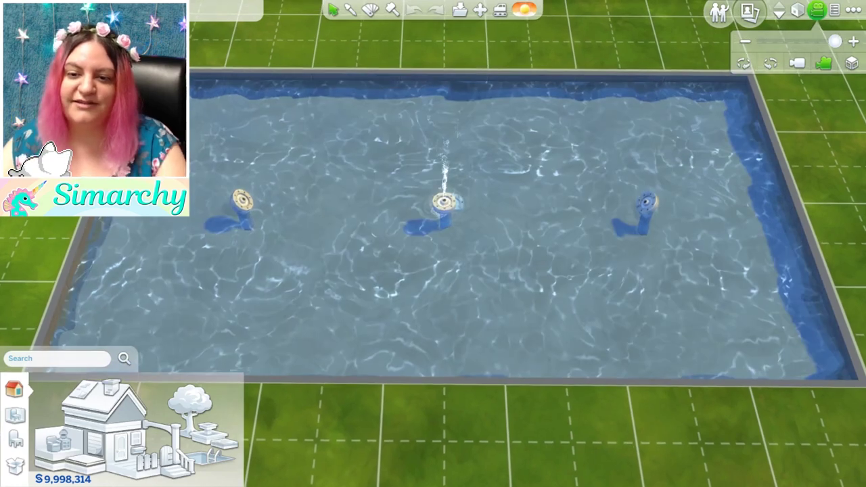
left_click(443, 202)
key("Delete")
left_click(647, 203)
key("Delete")
left_click(242, 200)
key("Delete")
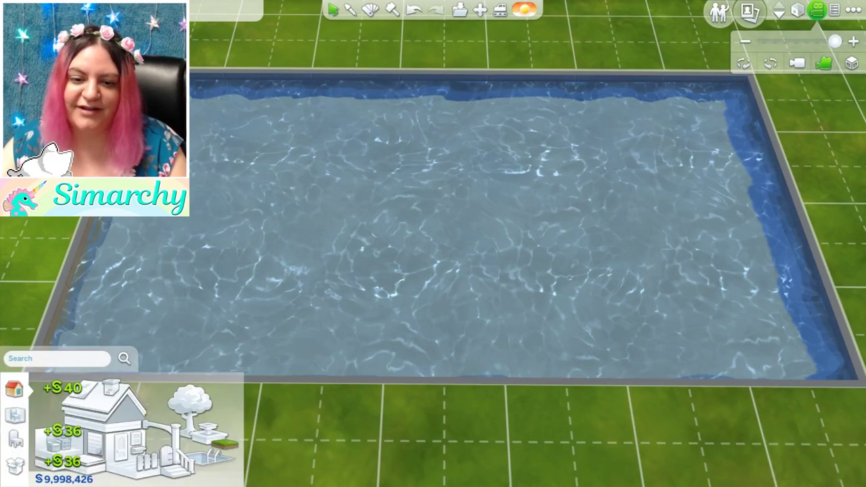
Try the §110 water emitter in the middle of the fountain and undo its placement.
left_click(214, 434)
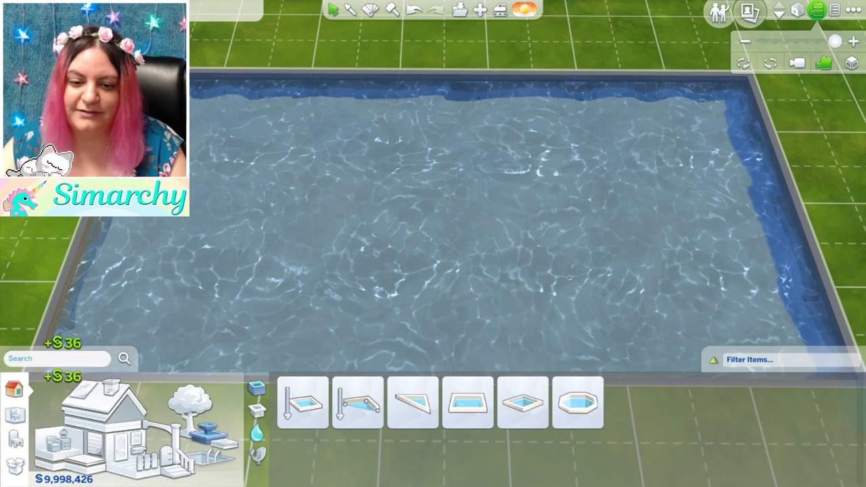
left_click(257, 433)
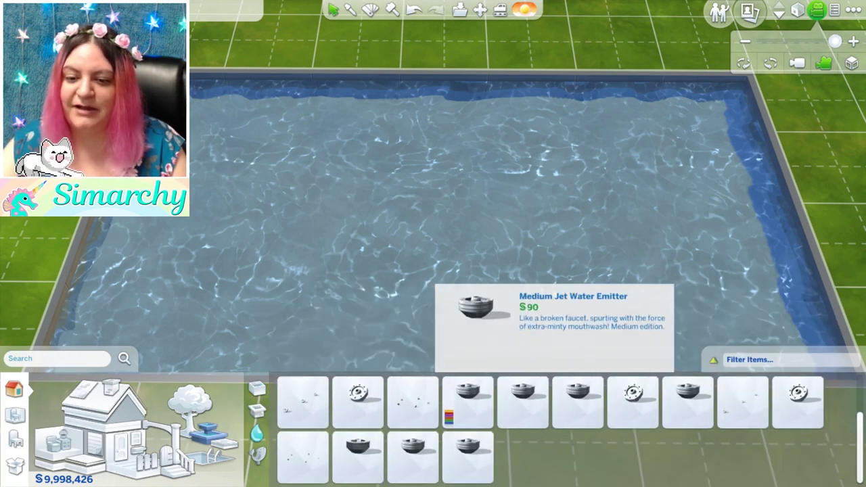
left_click(687, 402)
left_click(444, 243)
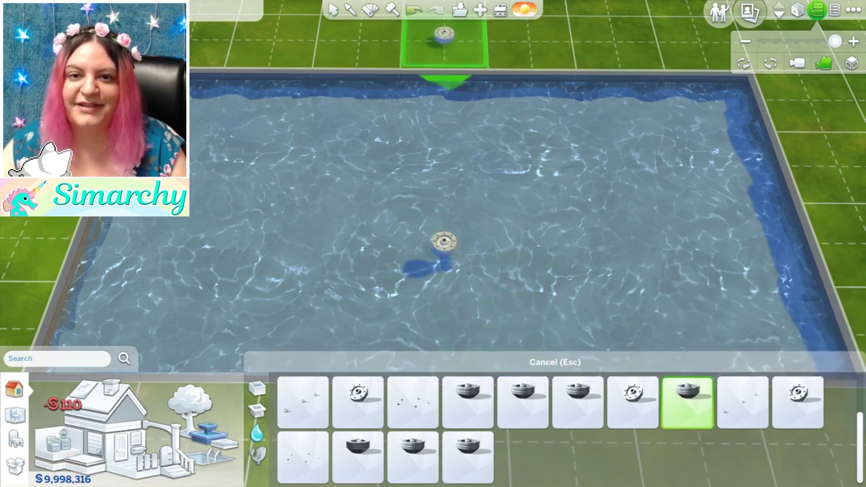
left_click(414, 9)
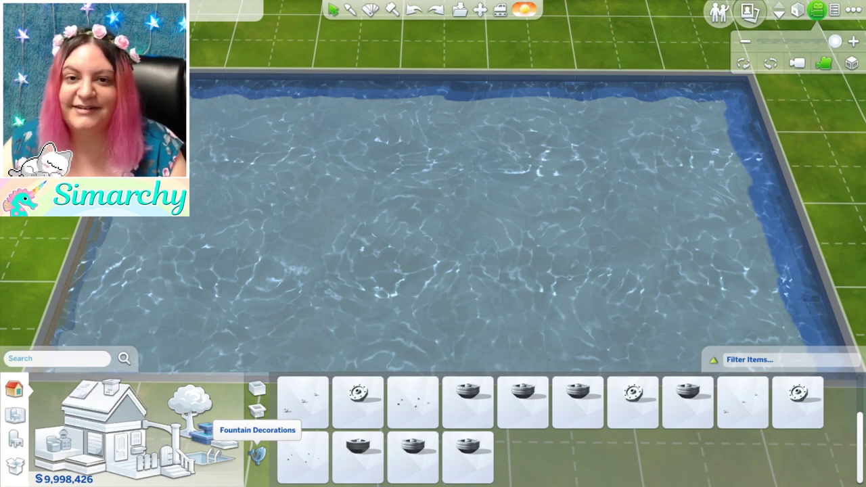
Place a single lily pad from the fountain decorations on the water, off-centre in the fountain.
left_click(257, 454)
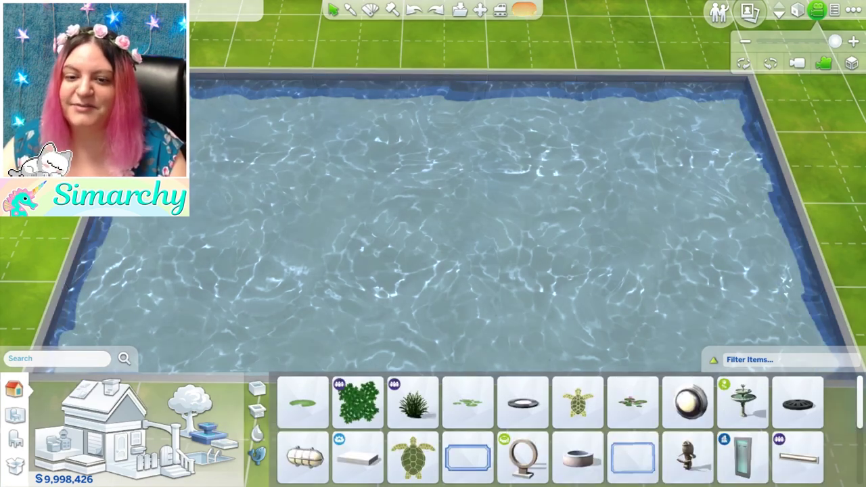
key("s")
left_click(303, 403)
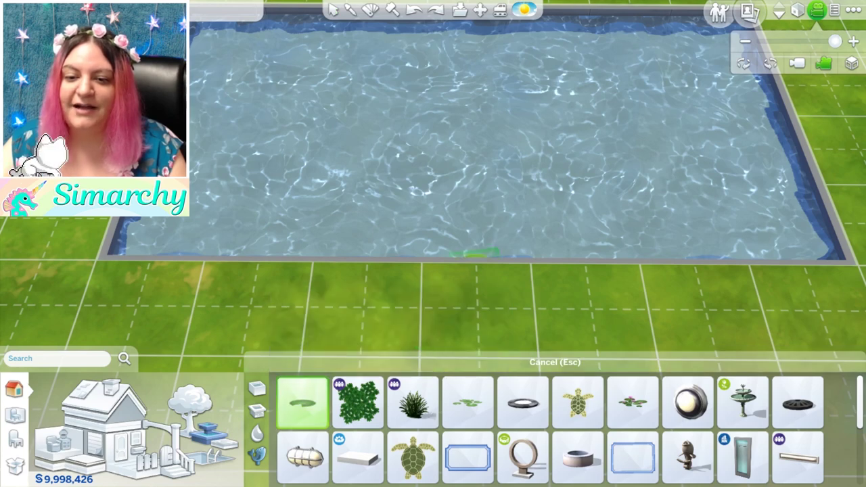
left_click(563, 125)
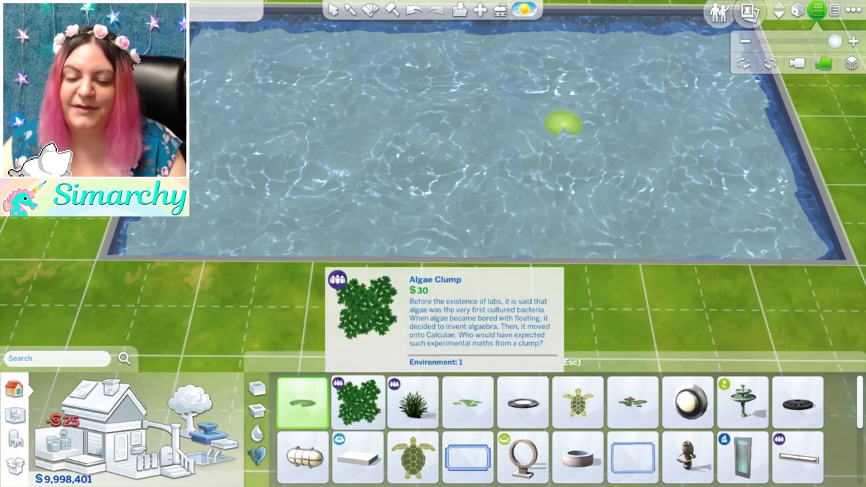
Try the Algae Clump in the fountain and undo its placement.
left_click(358, 404)
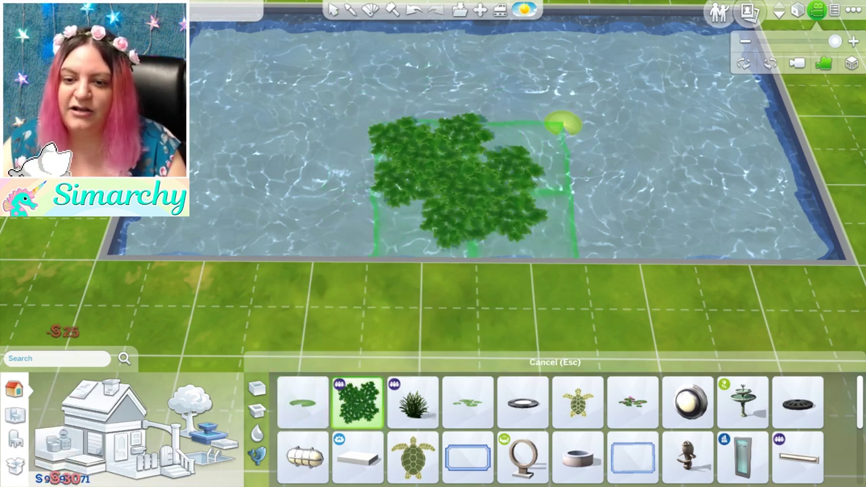
left_click(431, 160)
left_click(468, 404)
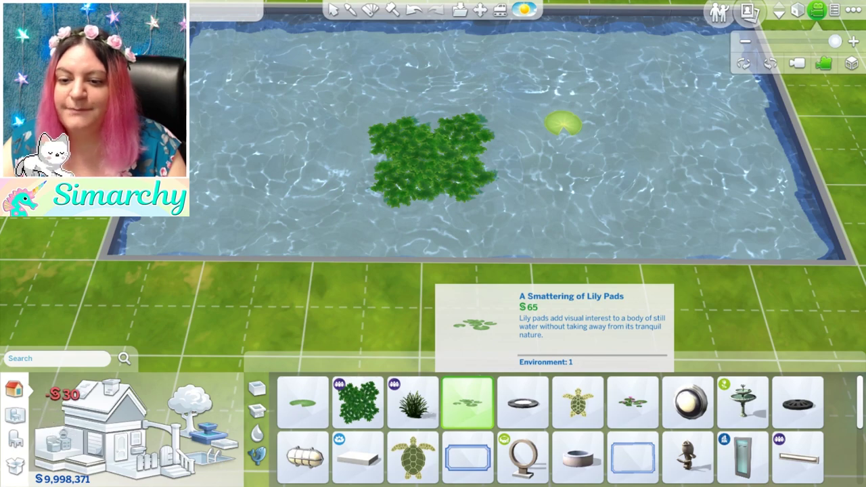
left_click(415, 9)
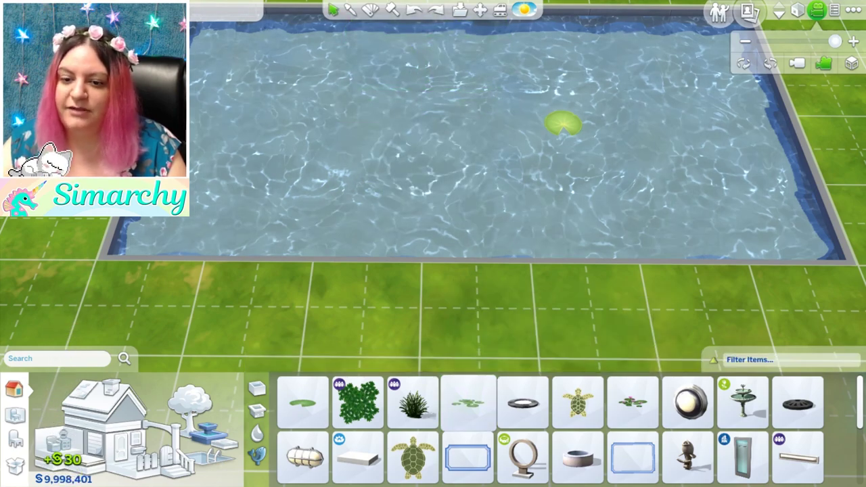
Place A Smattering of Lily Pads and Water Lilies in Bloom on the water, moving the blooming lilies towards the fountain's middle.
scroll(633, 404, "down", 2)
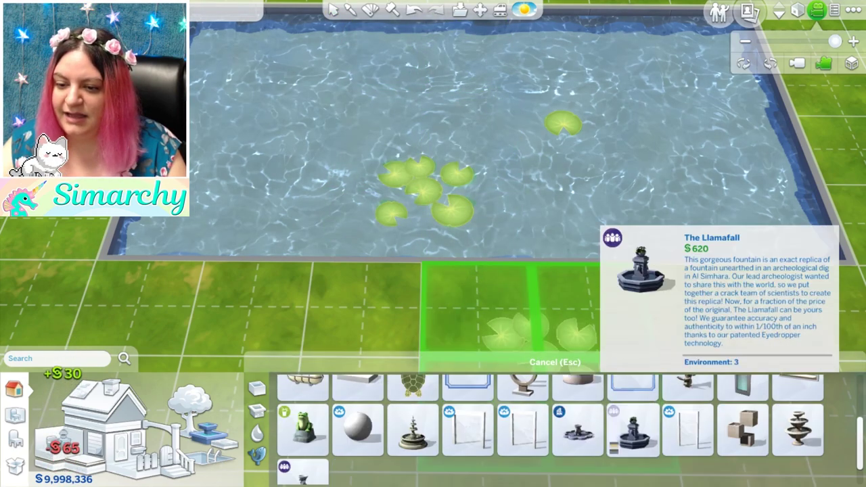
scroll(632, 404, "up", 2)
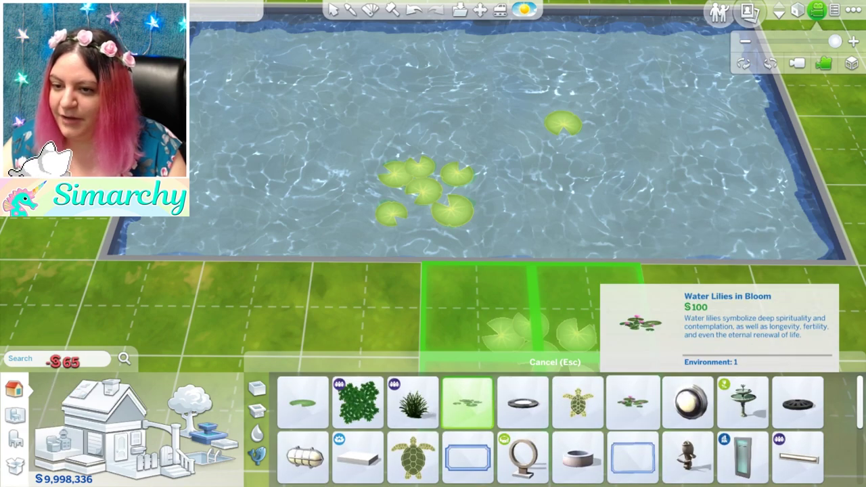
left_click(632, 402)
left_click(291, 95)
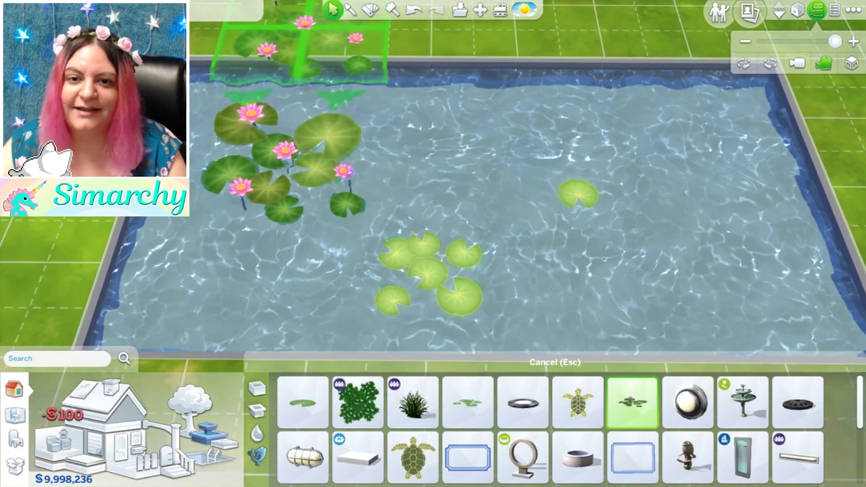
key("Escape")
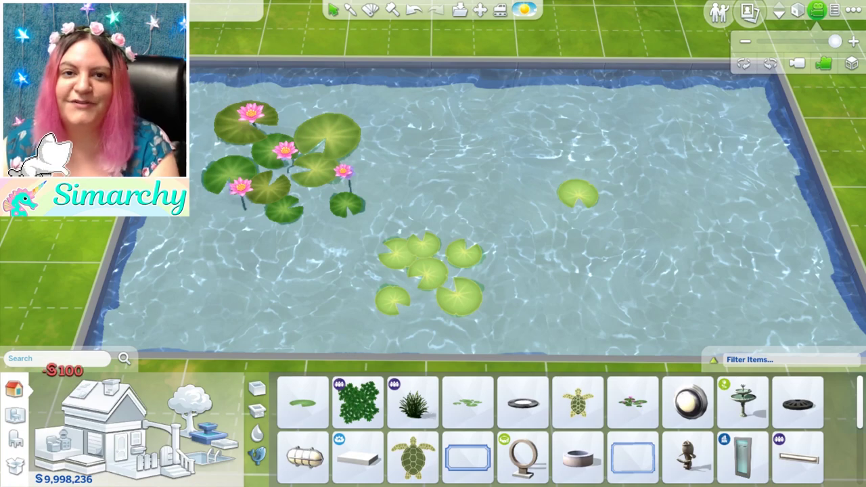
left_click_drag(279, 157, 423, 158)
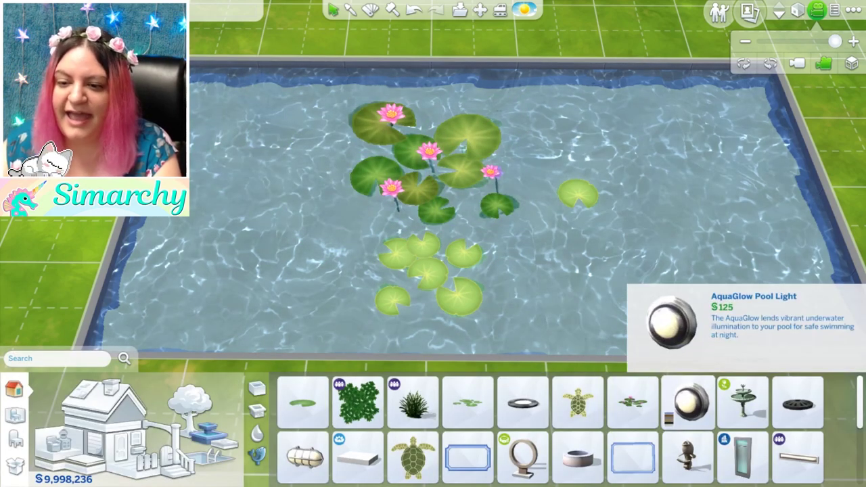
On the level below, mount four AquaGlow Pool Lights: two on the fountain's far long wall and one on each short wall.
left_click(687, 403)
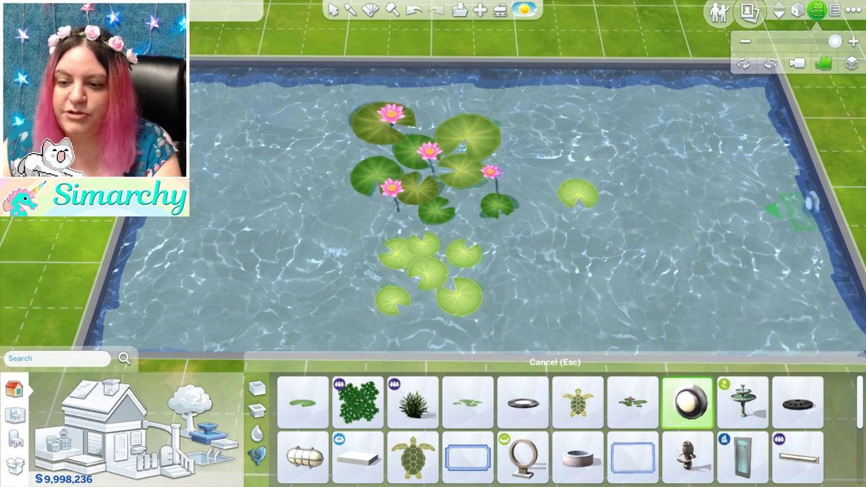
left_click(780, 15)
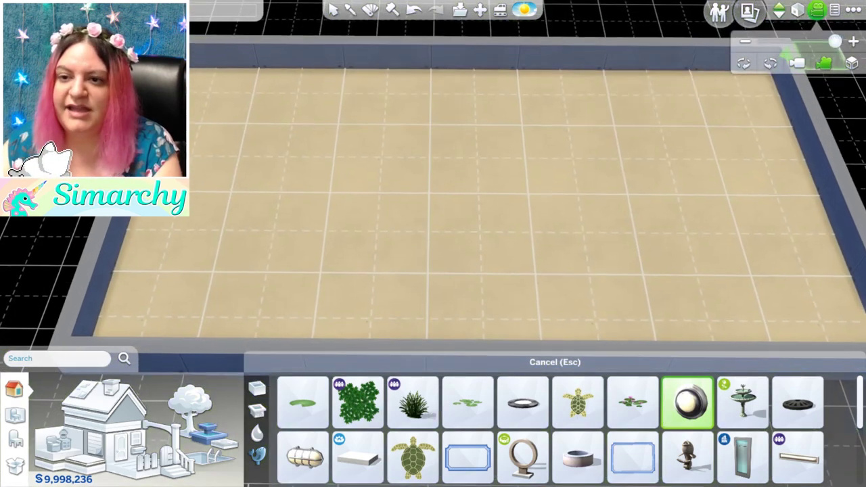
left_click(780, 6)
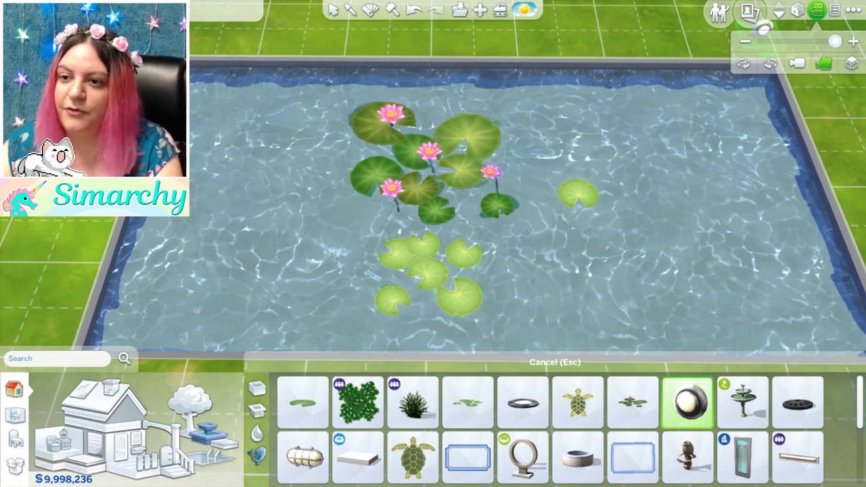
key("Page_Down")
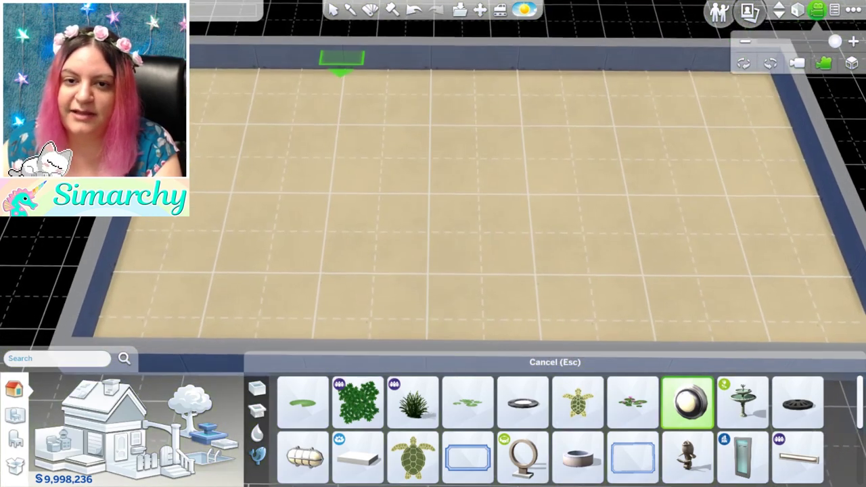
left_click(299, 53)
left_click(607, 53)
left_click(827, 178)
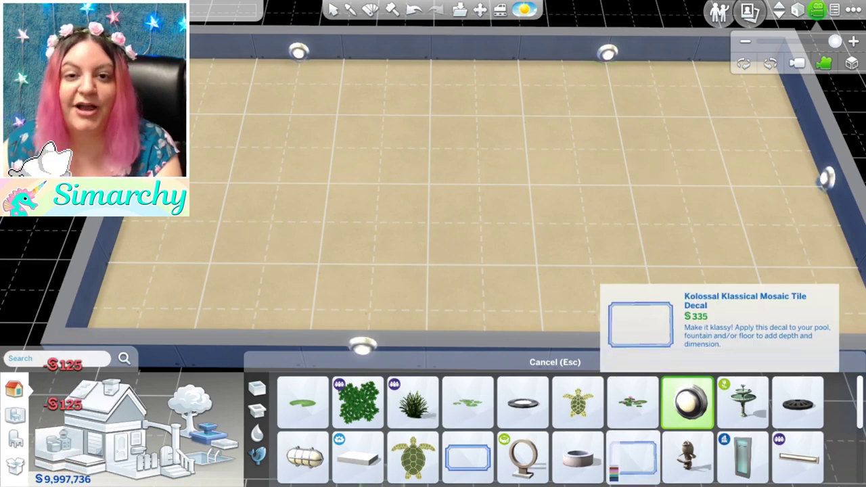
Centre the Klassical Mosaic Tile Decal on the fountain floor instead of the Kolossal version, and check it from the level above.
left_click(633, 456)
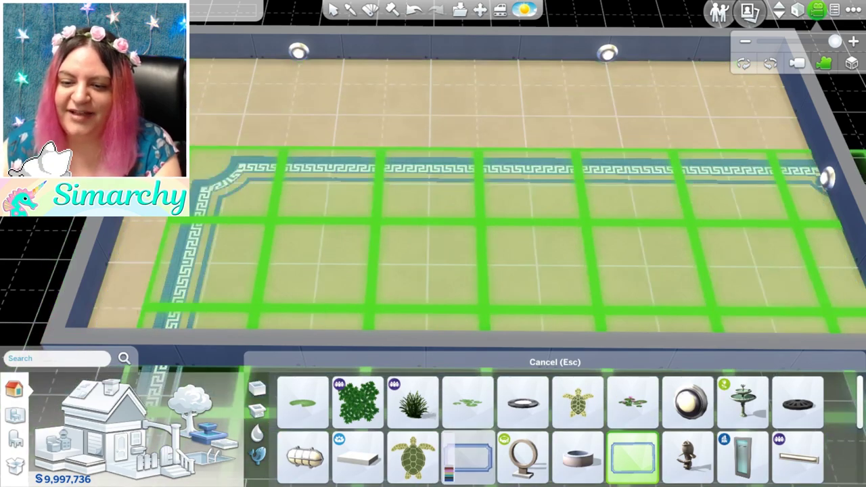
left_click(468, 458)
left_click(479, 137)
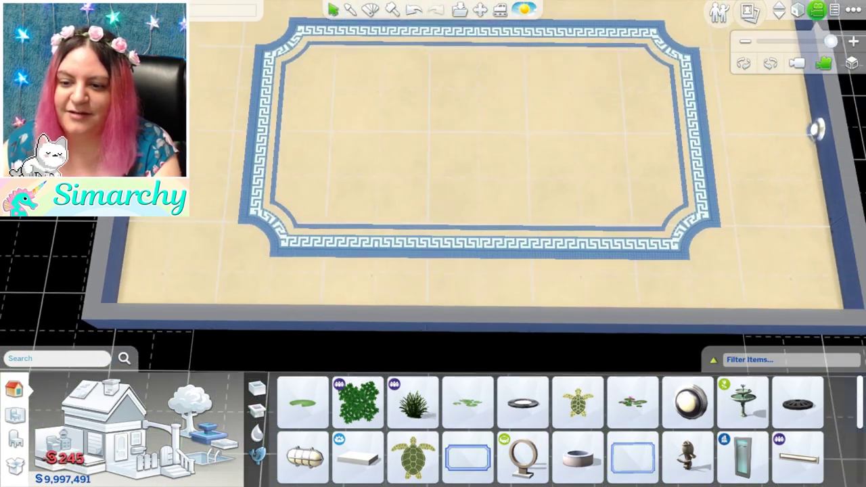
scroll(474, 163, "down", 4)
key("Page_Up")
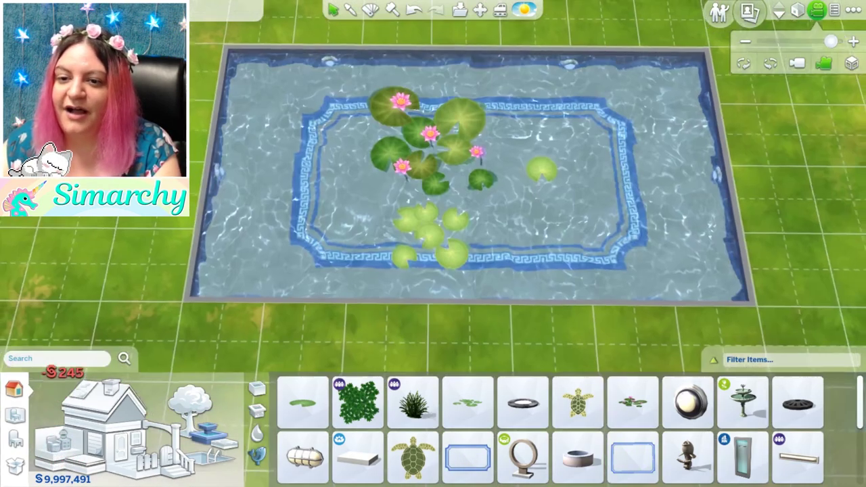
scroll(466, 175, "up", 3)
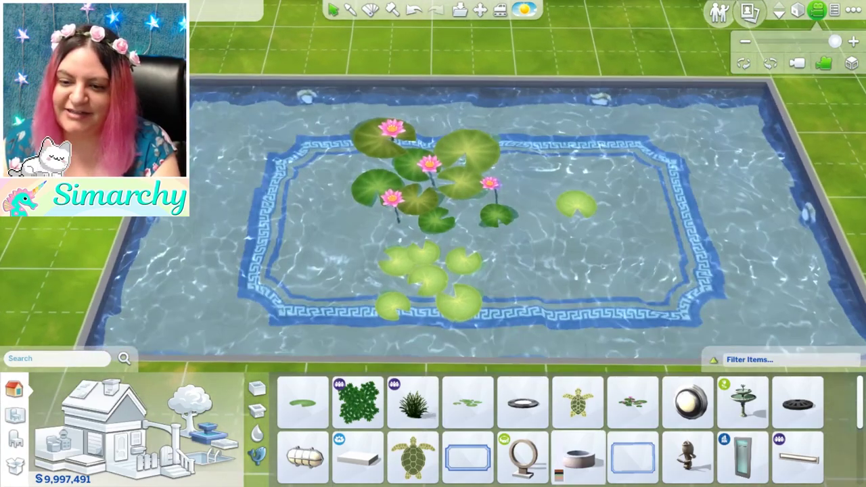
Place a Spitting Flower Fountain on the grass beside the rectangular fountain.
mouse_move(523, 457)
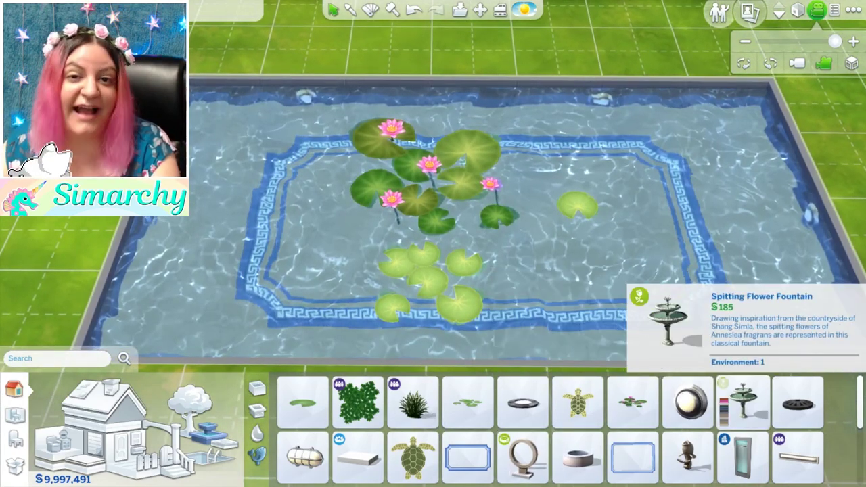
key("a")
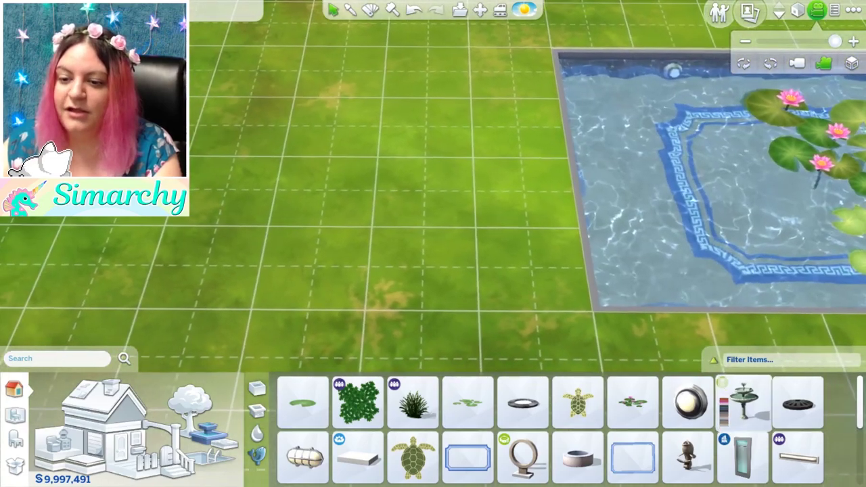
left_click(743, 403)
left_click_drag(480, 267, 471, 146)
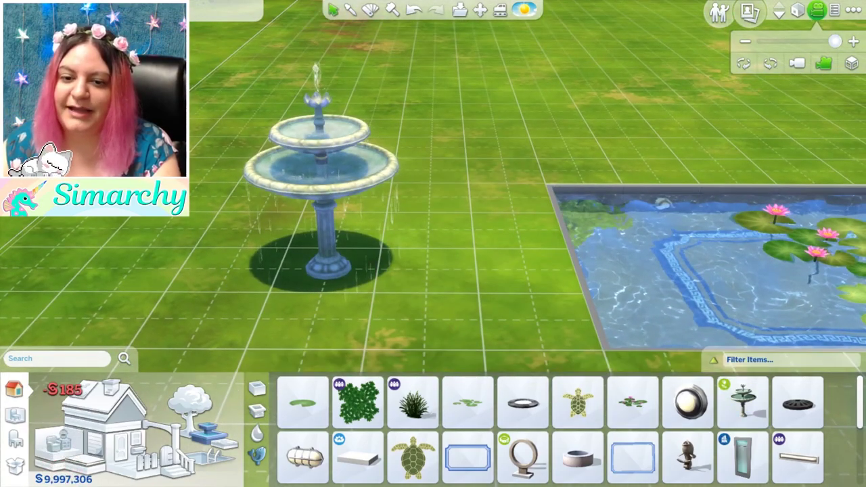
Place a second Spitting Flower Fountain in the water among the lily pads near the centre of the rectangular fountain.
key("d")
key("z")
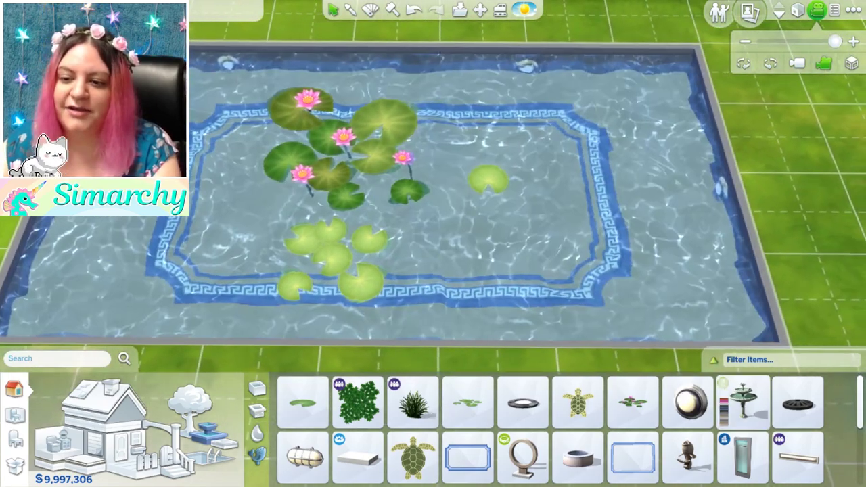
left_click(742, 403)
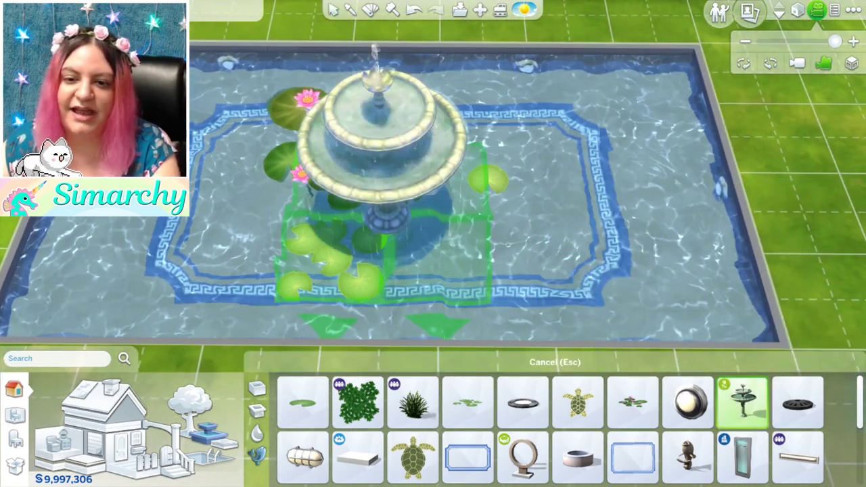
left_click(388, 228, "shift")
left_click(334, 9)
left_click_drag(433, 243, 433, 102)
key("x")
Place a white Stoney Goodness Slab in the water over the mosaic border, near one short end of the fountain.
mouse_move(338, 465)
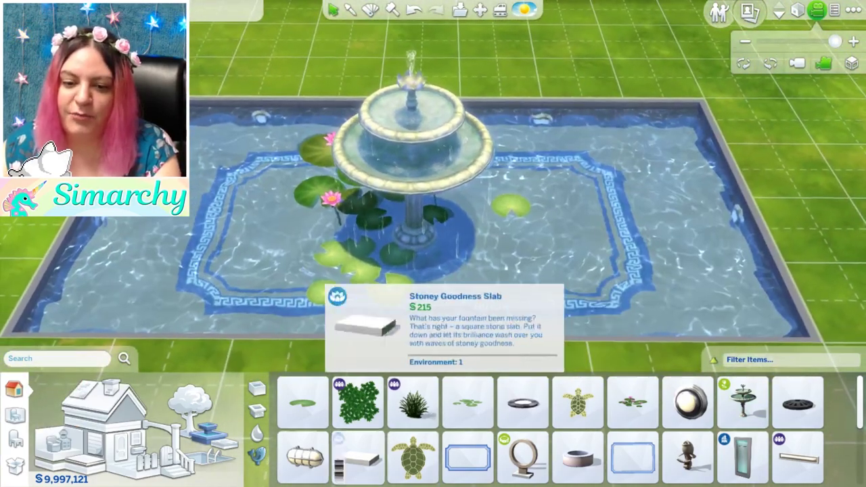
mouse_move(393, 467)
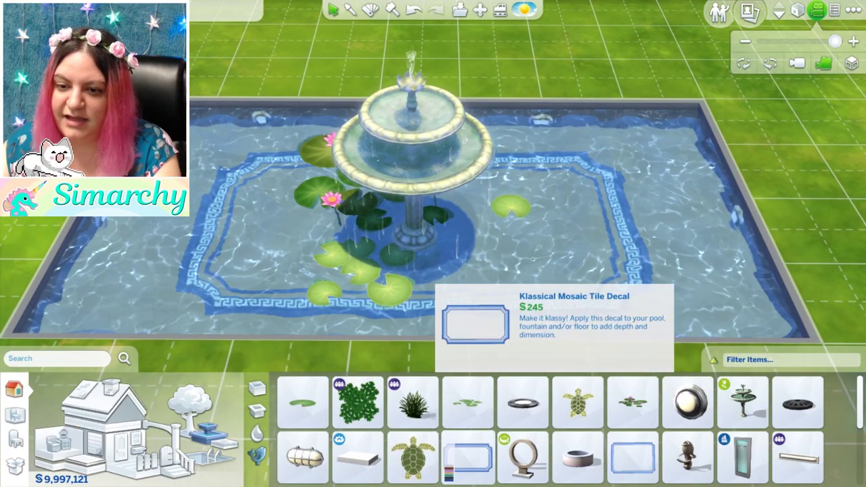
left_click(358, 459)
left_click_drag(252, 264, 252, 298)
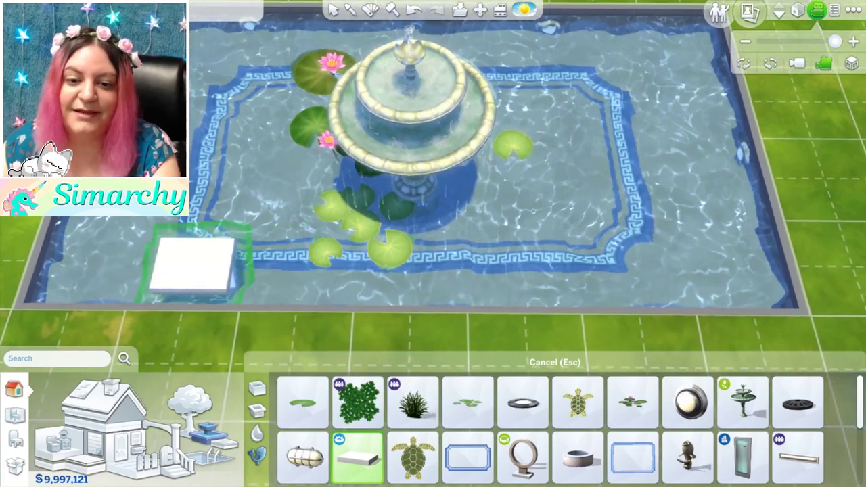
left_click(203, 220)
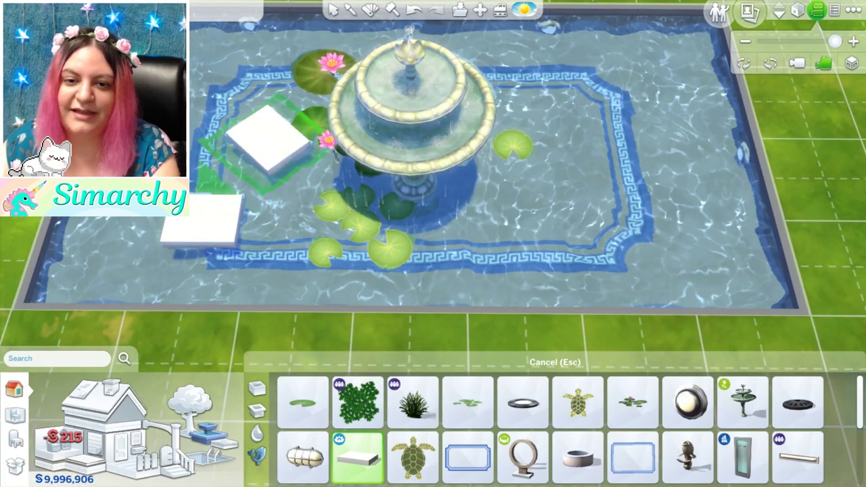
Place three more white Stoney Goodness Slabs in the rectangular fountain, on either side of the tiered flower fountain.
left_click(265, 140)
scroll(362, 291, "up", 1)
left_click(580, 176)
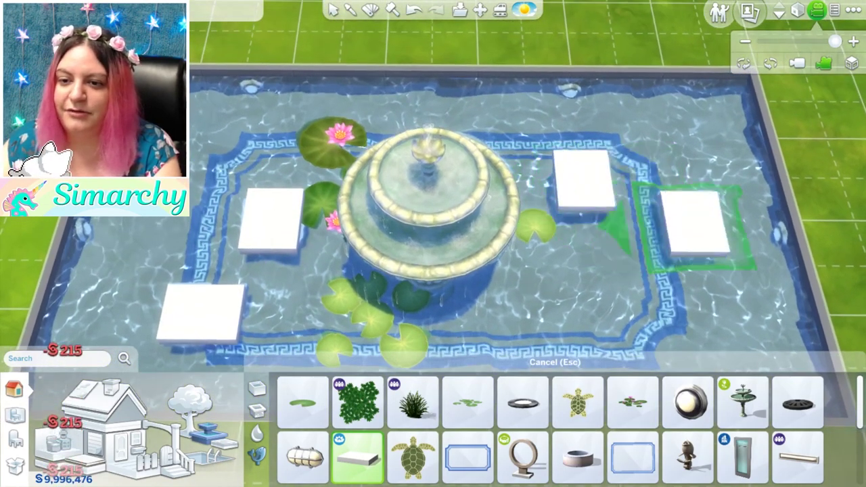
key("period")
left_click(711, 308)
key("Escape")
Undo the placement of all four Stoney Goodness Slabs.
key("ctrl+z")
key("ctrl+z")
key("ctrl+z")
key("ctrl+z")
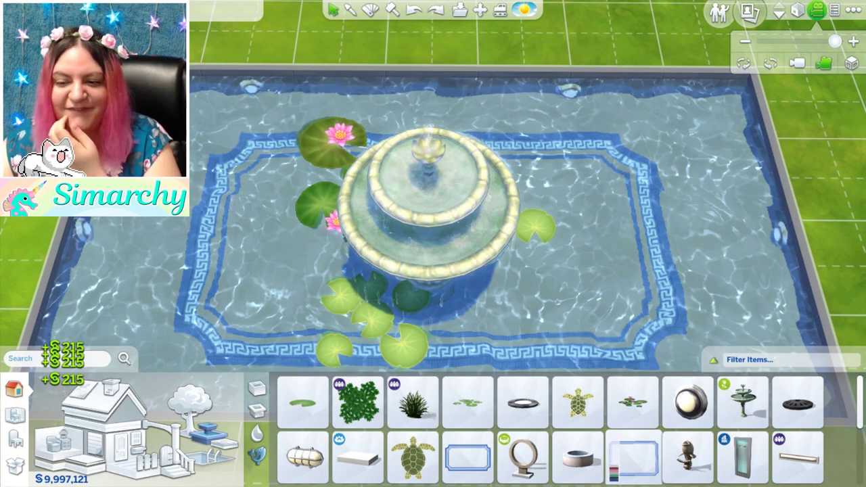
Place two Spitting Fish Fountains, one at the middle of each short end of the rectangular fountain, both spitting into the water.
scroll(551, 430, "down", 1)
mouse_move(686, 414)
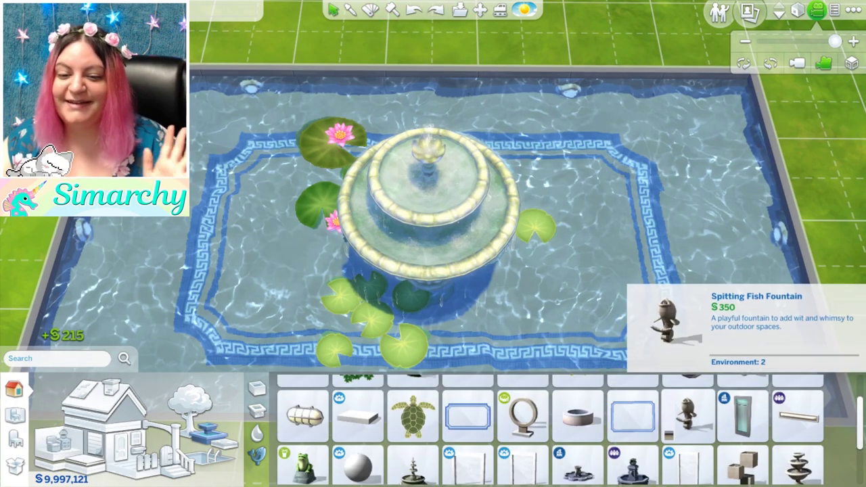
left_click(686, 414)
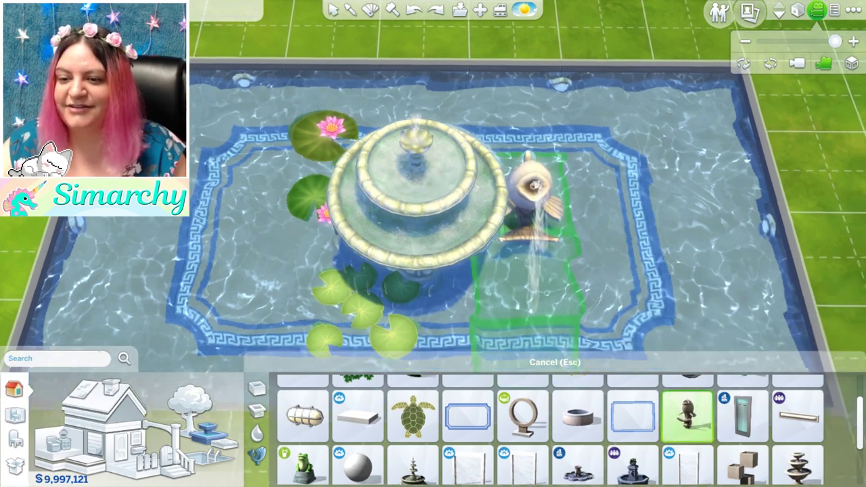
key("period")
key("period")
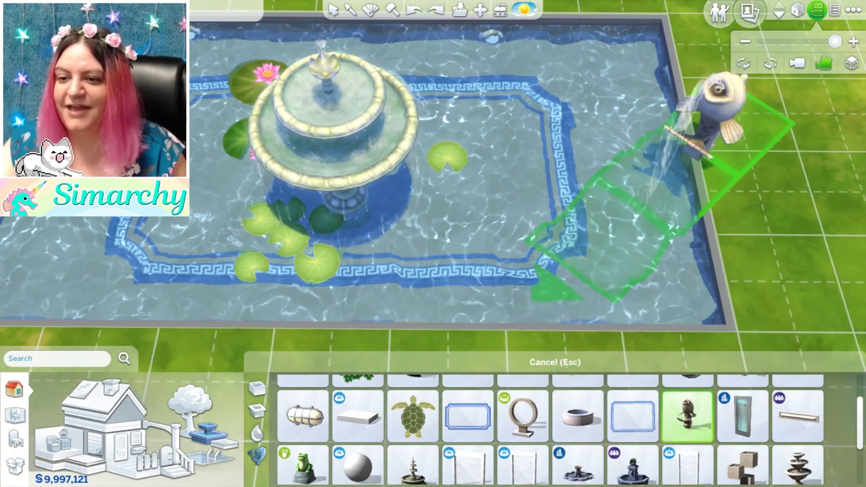
left_click(755, 150, "shift")
key("a")
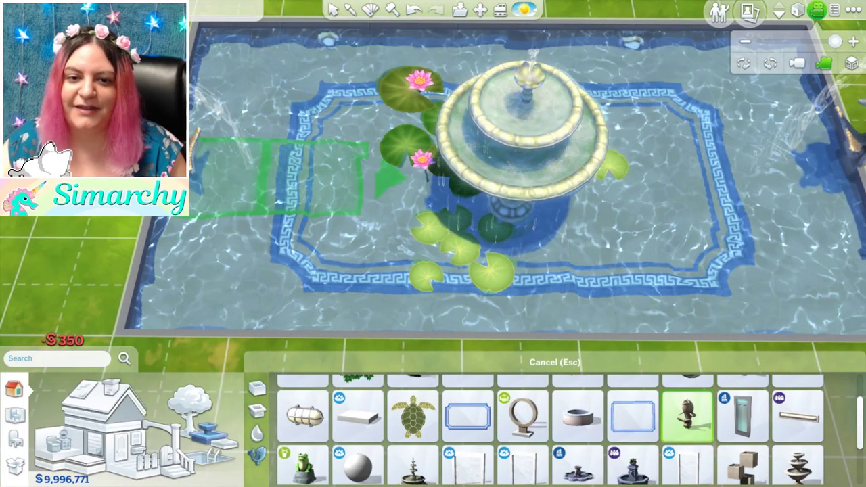
left_click(165, 152, "shift")
left_click(333, 10)
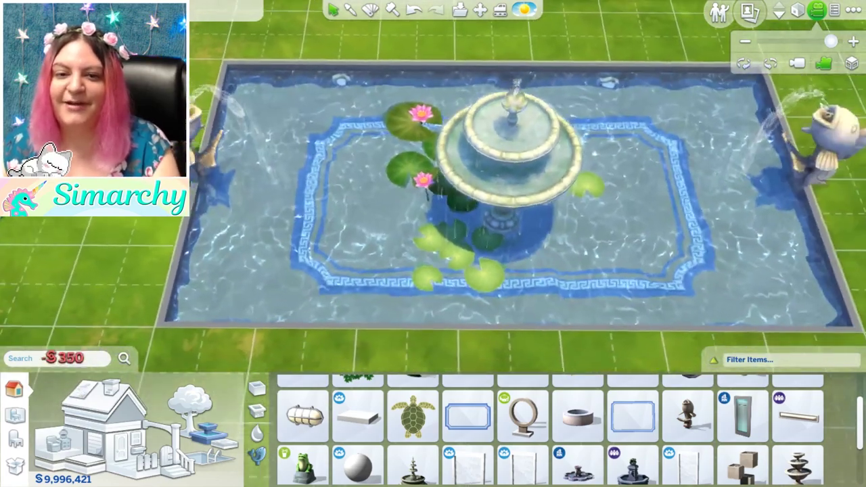
Place a Falling Water Modern Fountain on the grass near one corner of the rectangular fountain.
scroll(433, 203, "down", 2)
scroll(577, 426, "down", 1)
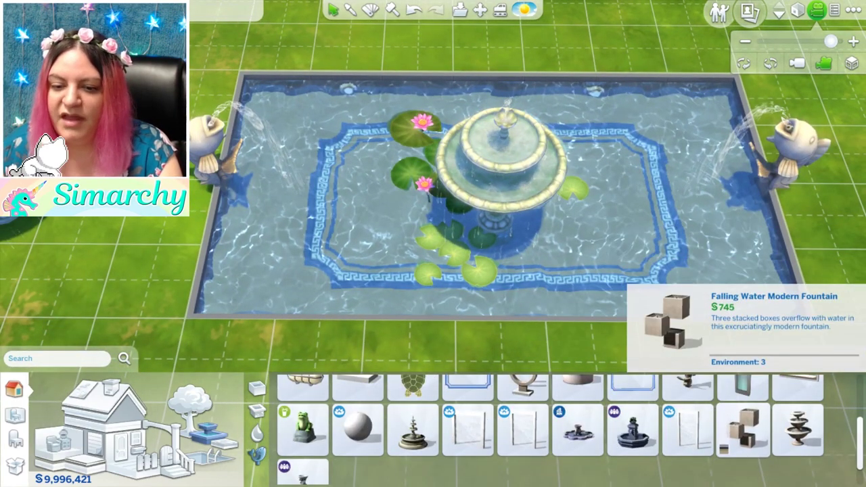
left_click(743, 429)
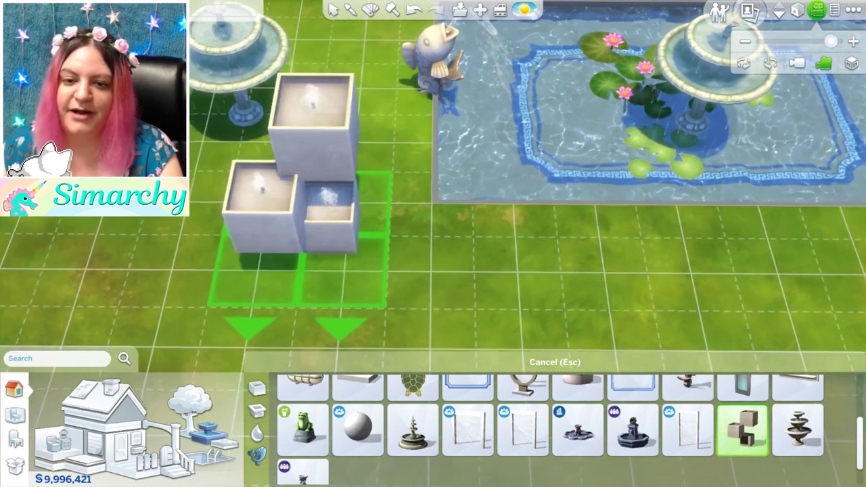
left_click(296, 237)
Place two more Falling Water Modern Fountains in the water, one on each side of the tiered flower fountain.
mouse_move(478, 284)
left_mouse_down()
mouse_move(478, 230)
mouse_move(478, 271)
left_mouse_up()
key("d")
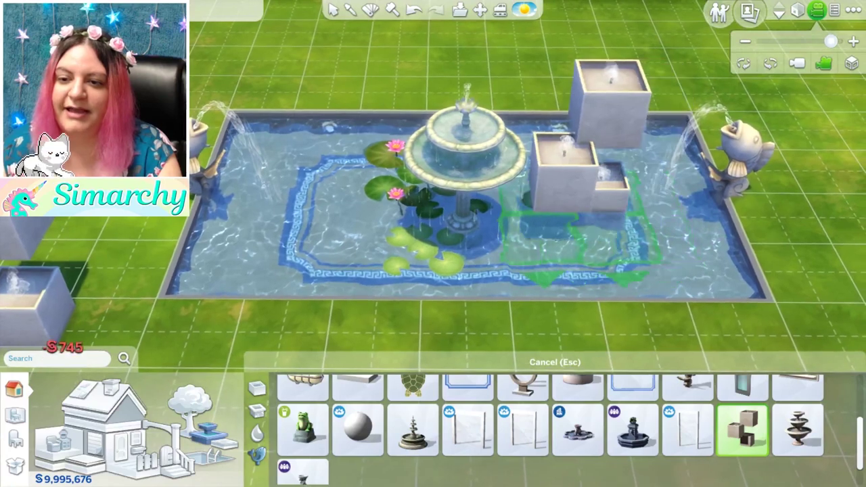
left_click(578, 220)
left_click(295, 220)
key("Escape")
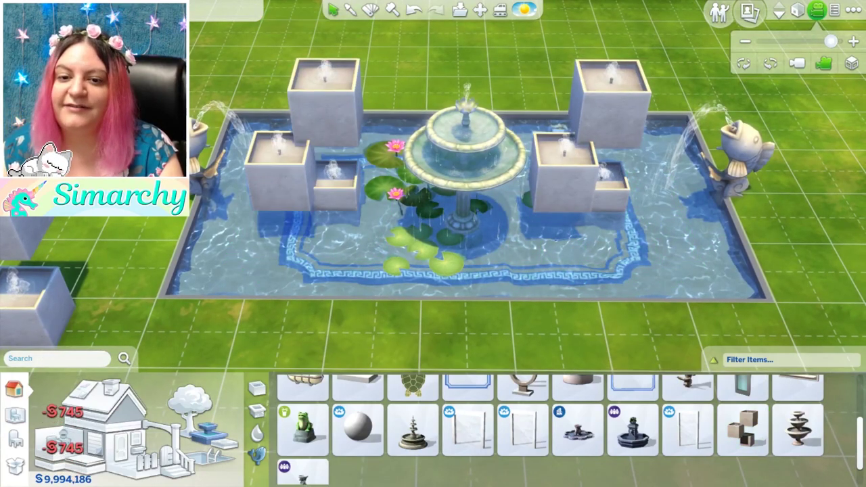
Place The Epic Number One Waterfall on the grass behind the far long side of the rectangular fountain and view the whole arrangement.
scroll(523, 430, "down", 1)
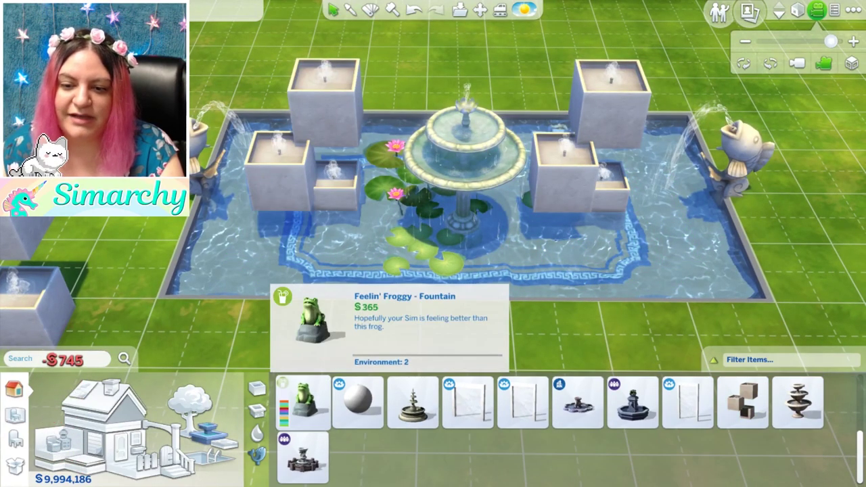
left_click(688, 402)
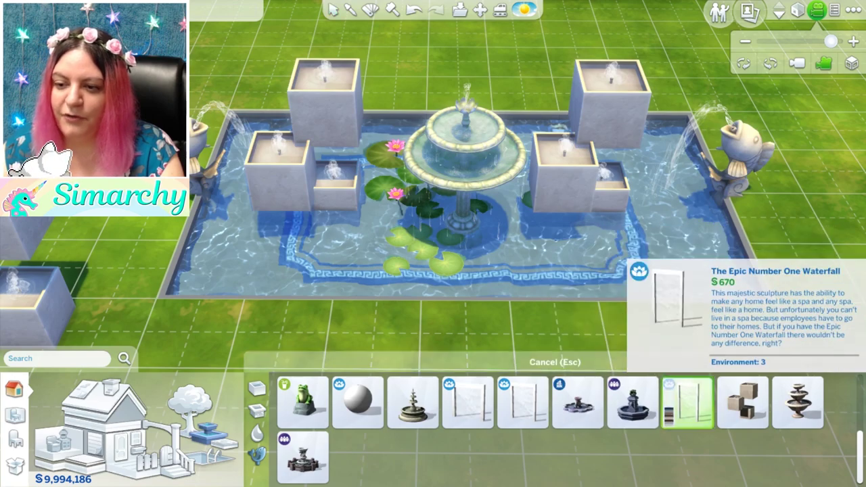
left_click(394, 100)
scroll(426, 122, "down", 4)
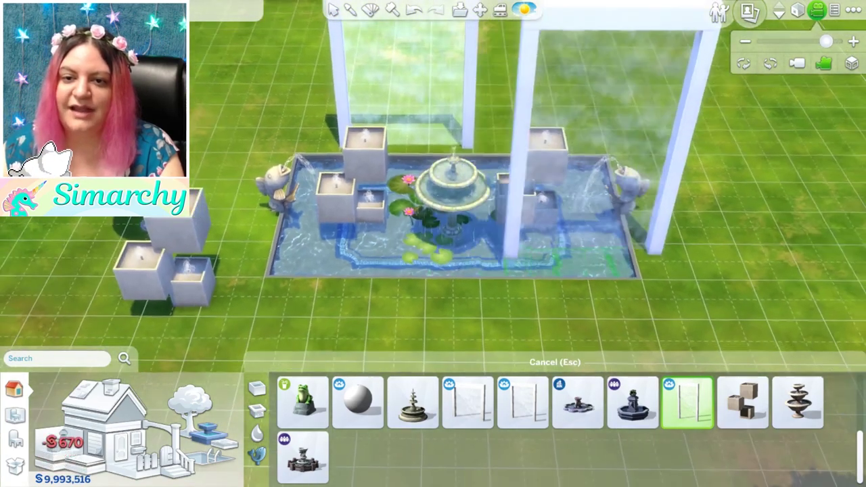
left_click(334, 9)
scroll(452, 203, "down", 4)
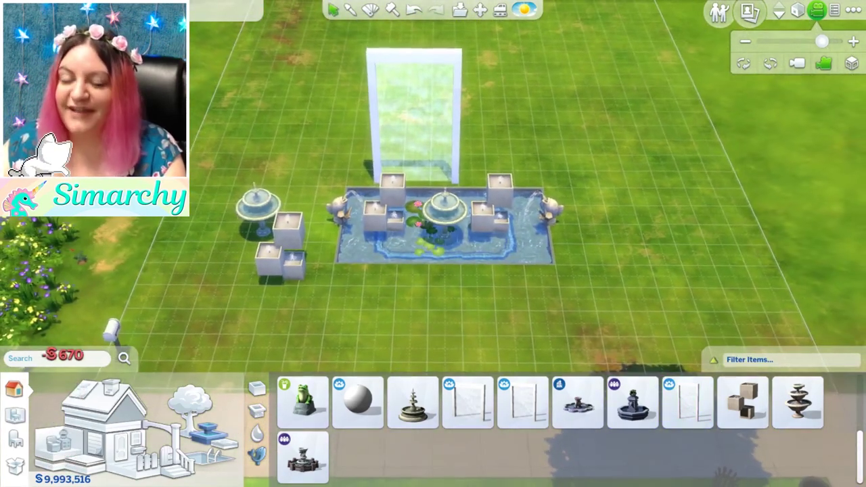
scroll(452, 203, "up", 5)
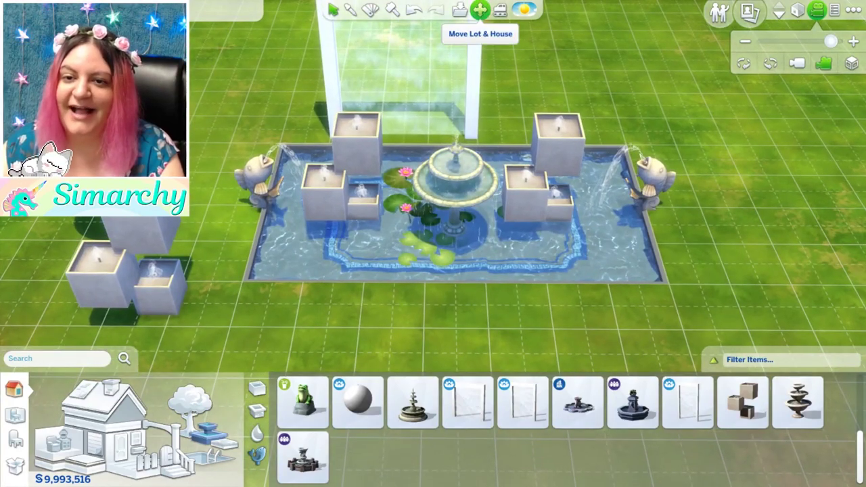
Undo the placements of the waterfall, the modern, fish and flower fountains and the mosaic decal, keeping the lily pads in the water.
key("ctrl+z")
key("ctrl+z")
key("ctrl+z")
key("ctrl+z")
key("ctrl+z")
key("ctrl+z")
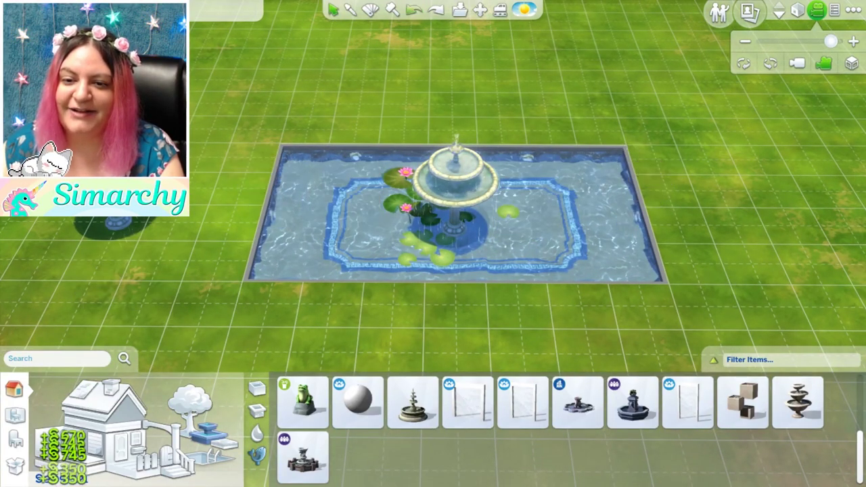
key("ctrl+z")
key("ctrl+z")
key("ctrl+z")
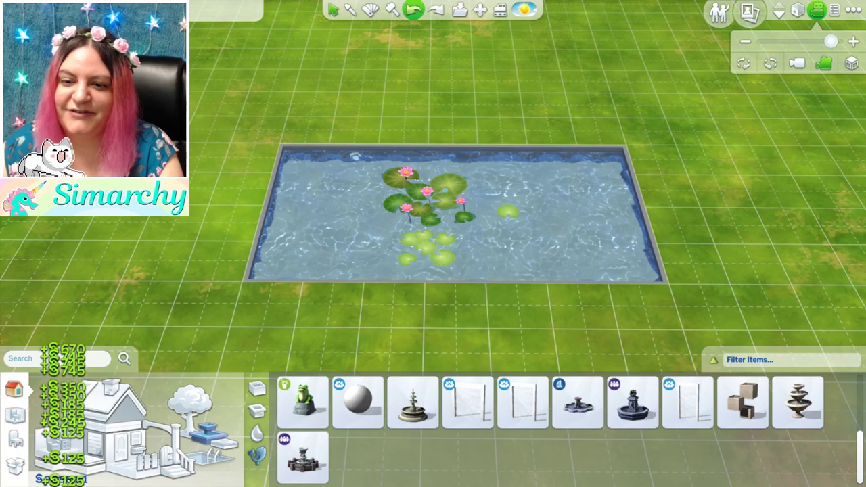
Place a Spitting Fish Fountain at each short end of the lily pond, facing the water, and view the pond in Live Mode.
scroll(579, 406, "up", 1)
left_click(687, 393)
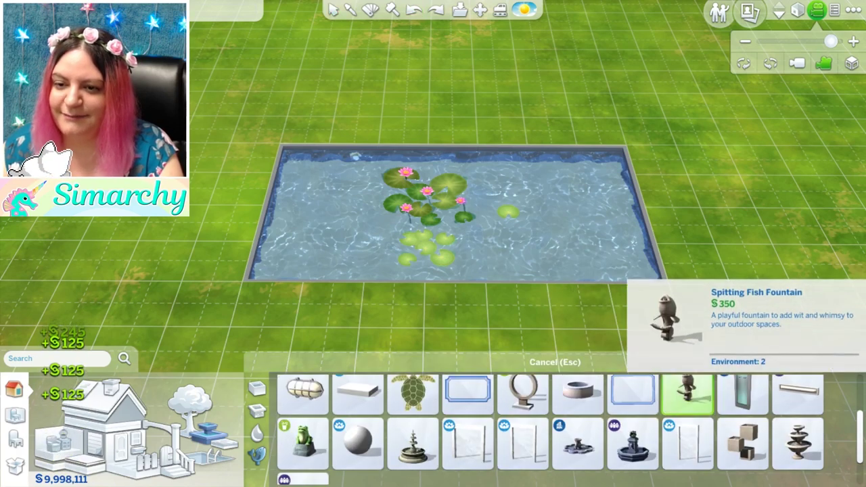
key("period")
left_click(649, 196)
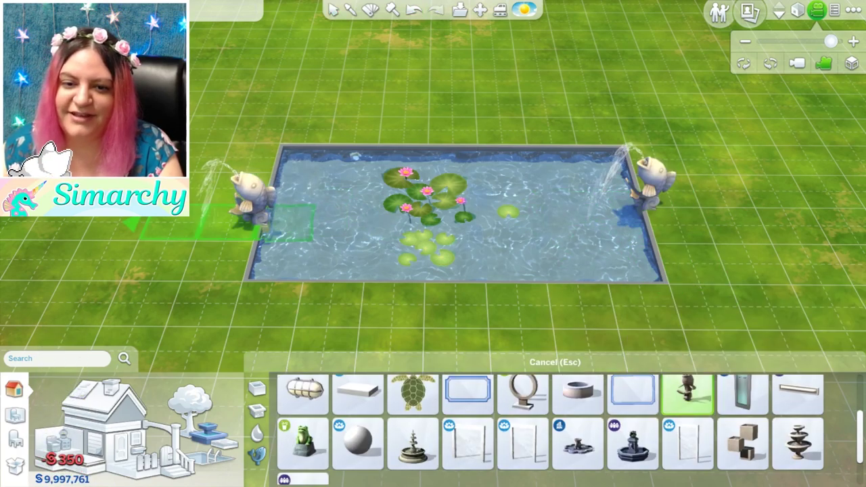
left_click(261, 193)
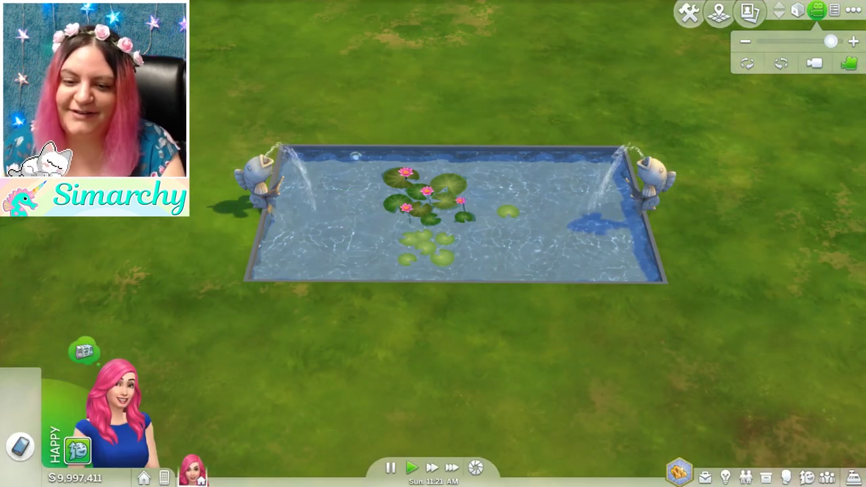
scroll(433, 243, "up", 5)
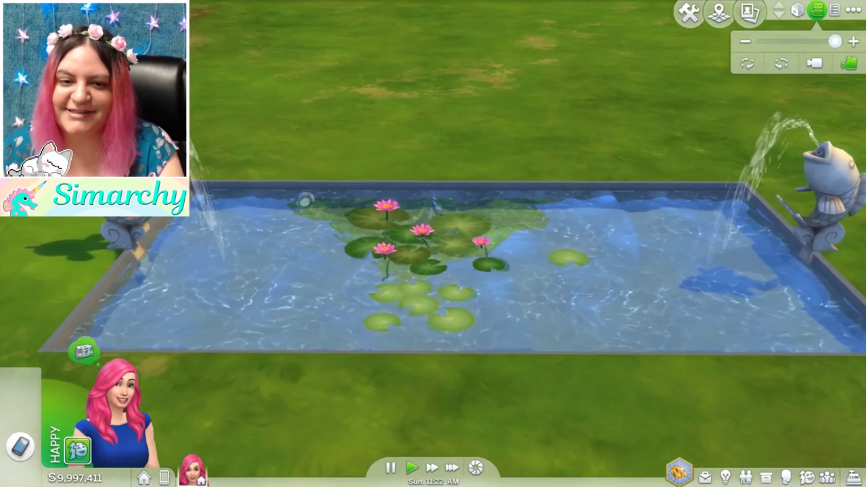
scroll(433, 244, "down", 1)
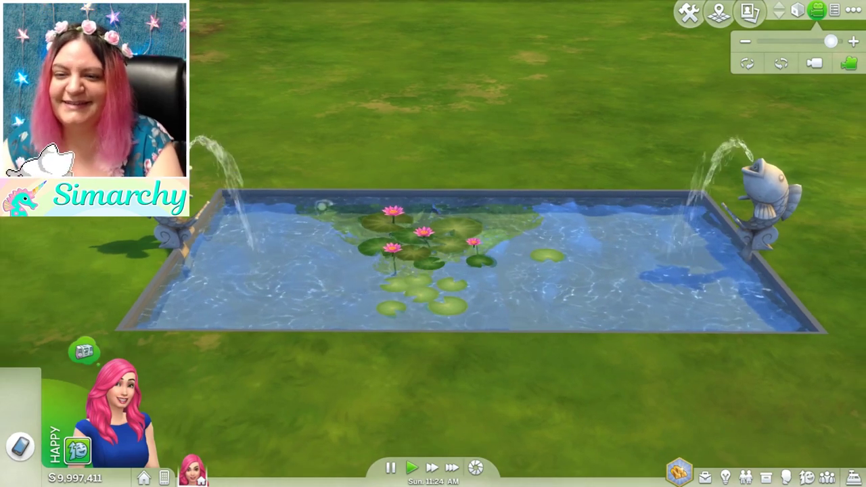